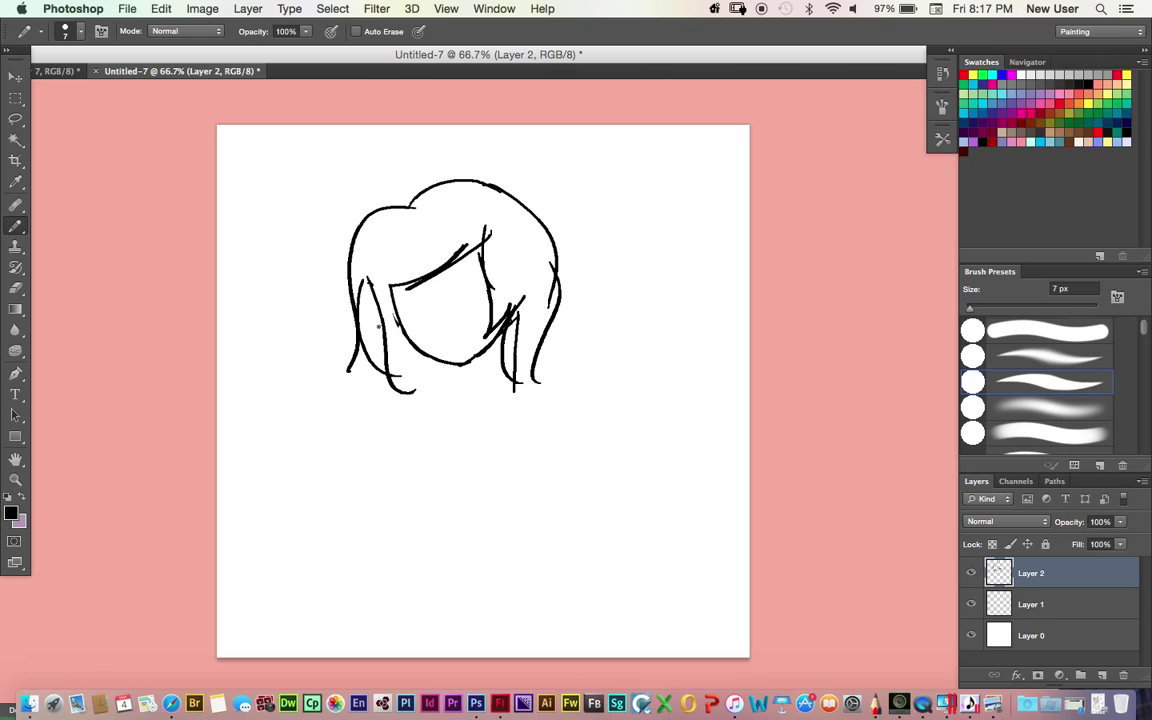
Draw the neck, shoulders and a solid black neckerchief below the head, undoing stray strokes, and add the girl's long flared sleeve
{"action": "mouse_move", "coordinate": [455, 367]}
{"action": "left_mouse_down"}
{"action": "mouse_move", "coordinate": [446, 377]}
{"action": "mouse_move", "coordinate": [511, 386]}
{"action": "mouse_move", "coordinate": [431, 393]}
{"action": "left_mouse_up"}
{"action": "left_click", "coordinate": [156, 8]}
{"action": "left_click", "coordinate": [167, 30]}
{"action": "key", "text": "super+z"}
{"action": "mouse_move", "coordinate": [378, 346]}
{"action": "left_mouse_down"}
{"action": "mouse_move", "coordinate": [408, 392]}
{"action": "mouse_move", "coordinate": [461, 424]}
{"action": "mouse_move", "coordinate": [464, 387]}
{"action": "mouse_move", "coordinate": [435, 411]}
{"action": "mouse_move", "coordinate": [457, 414]}
{"action": "mouse_move", "coordinate": [458, 399]}
{"action": "mouse_move", "coordinate": [482, 449]}
{"action": "mouse_move", "coordinate": [458, 420]}
{"action": "mouse_move", "coordinate": [434, 428]}
{"action": "mouse_move", "coordinate": [455, 408]}
{"action": "mouse_move", "coordinate": [448, 422]}
{"action": "mouse_move", "coordinate": [470, 438]}
{"action": "mouse_move", "coordinate": [454, 395]}
{"action": "mouse_move", "coordinate": [481, 428]}
{"action": "left_mouse_up"}
{"action": "left_click", "coordinate": [161, 8]}
{"action": "left_click", "coordinate": [190, 21]}
{"action": "left_click", "coordinate": [160, 9]}
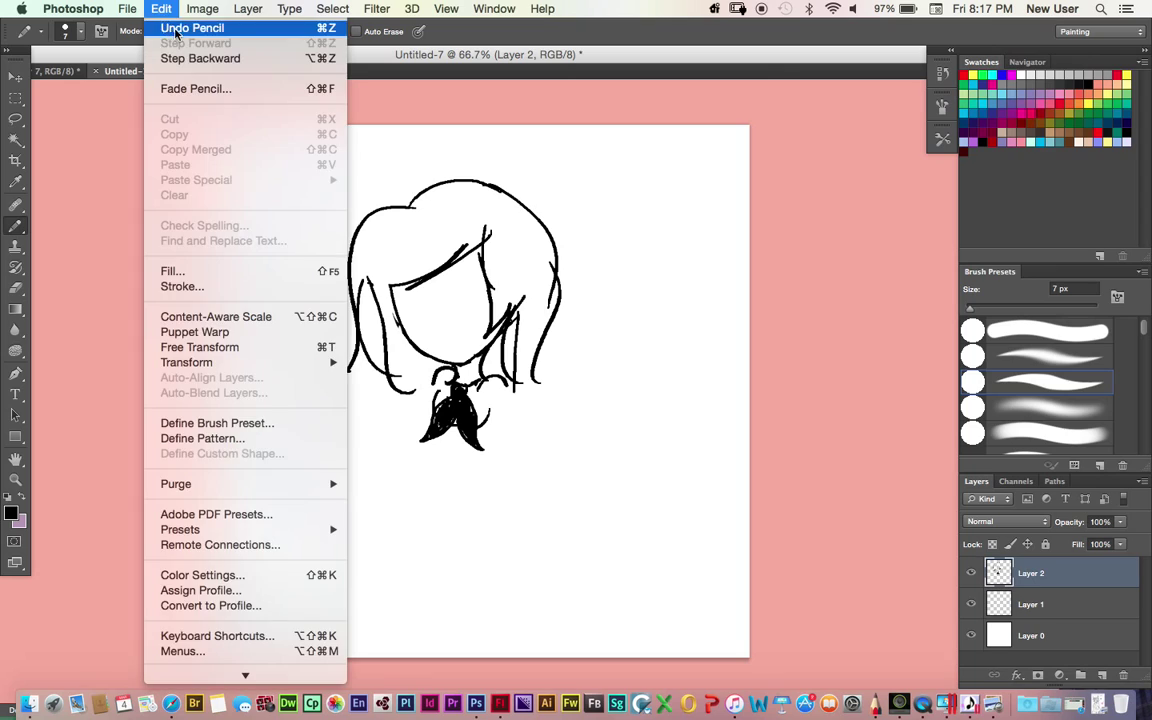
{"action": "left_click", "coordinate": [155, 27]}
{"action": "mouse_move", "coordinate": [489, 384]}
{"action": "left_mouse_down"}
{"action": "mouse_move", "coordinate": [584, 495]}
{"action": "mouse_move", "coordinate": [521, 535]}
{"action": "mouse_move", "coordinate": [587, 526]}
{"action": "mouse_move", "coordinate": [585, 489]}
{"action": "left_mouse_up"}
{"action": "mouse_move", "coordinate": [443, 442]}
{"action": "left_mouse_down"}
{"action": "mouse_move", "coordinate": [340, 580]}
{"action": "mouse_move", "coordinate": [496, 592]}
{"action": "mouse_move", "coordinate": [578, 546]}
{"action": "left_mouse_up"}
{"action": "left_click", "coordinate": [160, 9]}
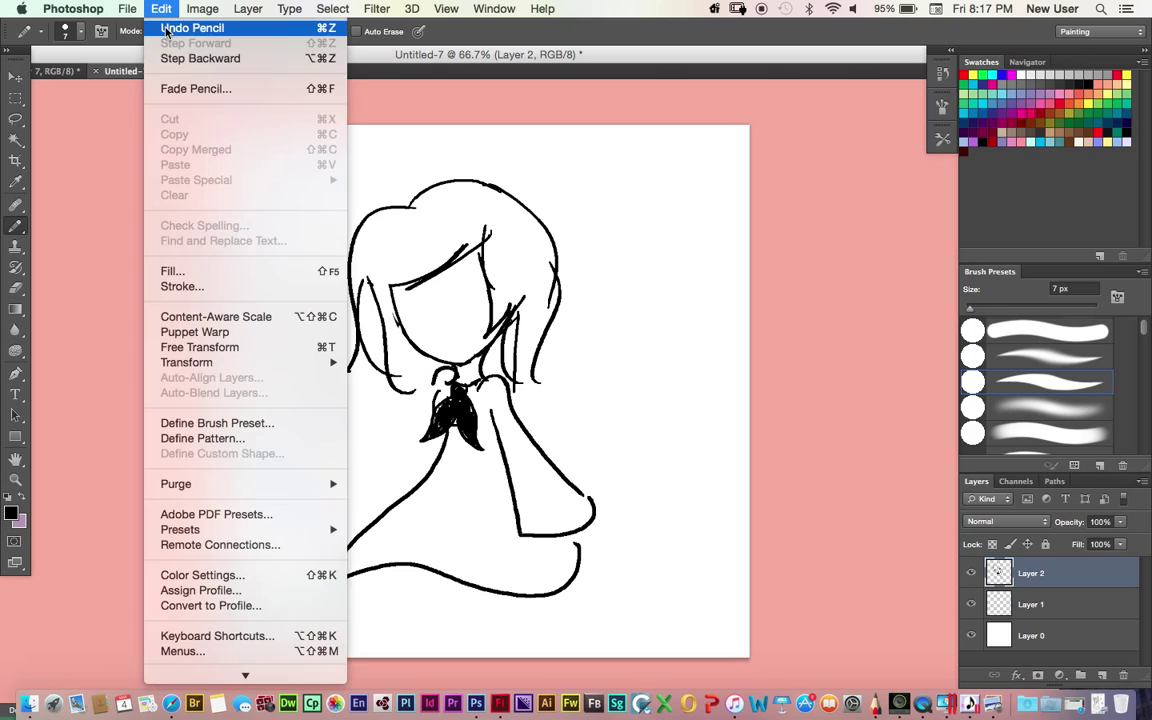
{"action": "left_click", "coordinate": [155, 27]}
Draw the flared dress body with a wavy hem and the second, shorter-looking sleeve on the opposite side
{"action": "mouse_move", "coordinate": [430, 458]}
{"action": "left_mouse_down"}
{"action": "mouse_move", "coordinate": [381, 573]}
{"action": "mouse_move", "coordinate": [488, 589]}
{"action": "mouse_move", "coordinate": [611, 575]}
{"action": "mouse_move", "coordinate": [583, 535]}
{"action": "left_mouse_up"}
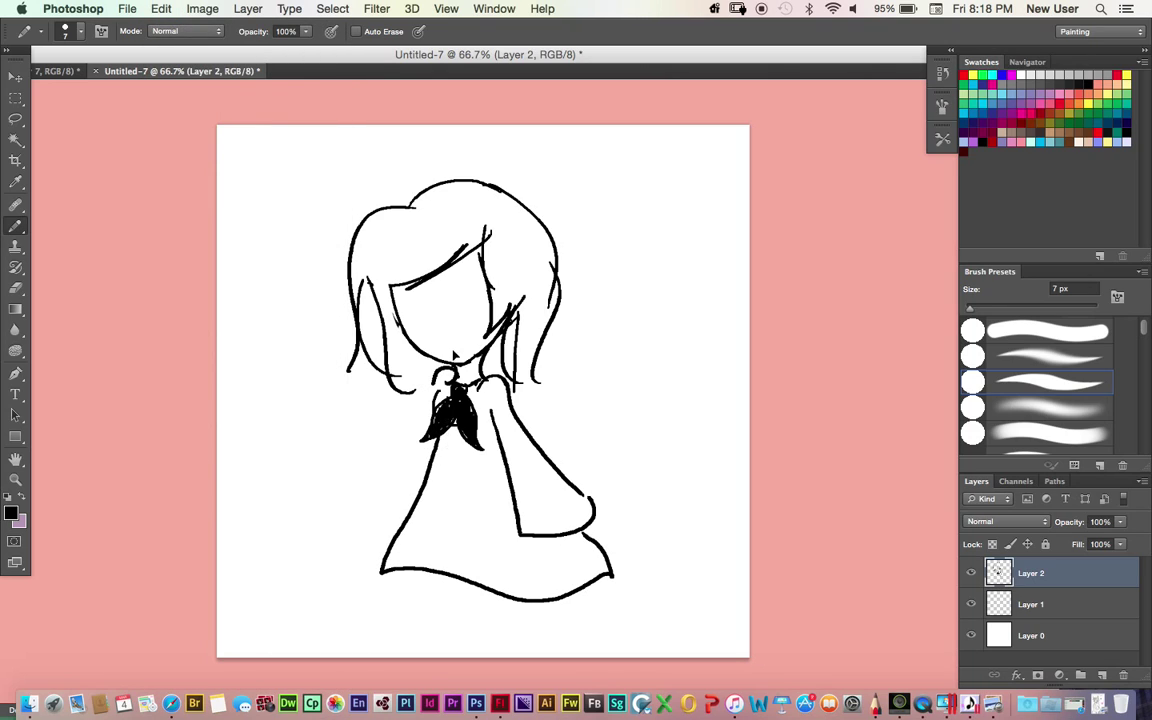
{"action": "mouse_move", "coordinate": [455, 355]}
{"action": "left_mouse_down"}
{"action": "mouse_move", "coordinate": [453, 318]}
{"action": "mouse_move", "coordinate": [405, 395]}
{"action": "mouse_move", "coordinate": [388, 481]}
{"action": "mouse_move", "coordinate": [399, 486]}
{"action": "left_mouse_up"}
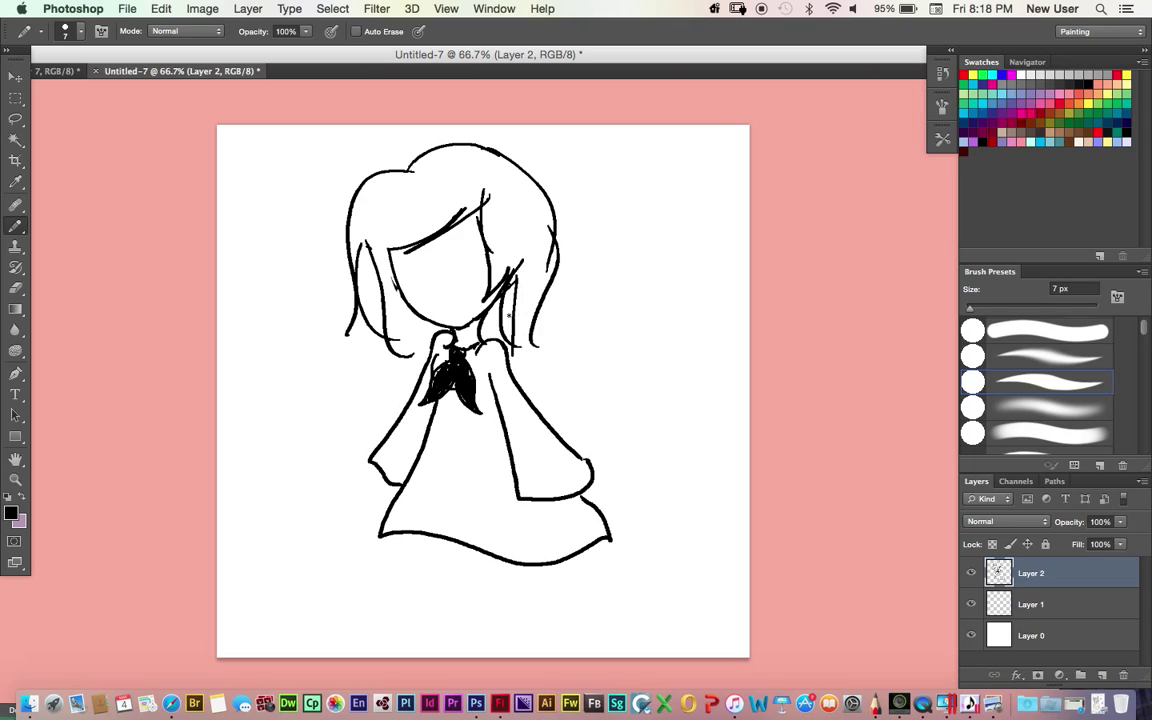
Extend the hair with wavy ends on both sides of the body, then add a crown strand mark and a curl at the back
{"action": "left_click_drag", "start_coordinate": [399, 358], "coordinate": [402, 404]}
{"action": "left_click_drag", "start_coordinate": [536, 344], "coordinate": [557, 404]}
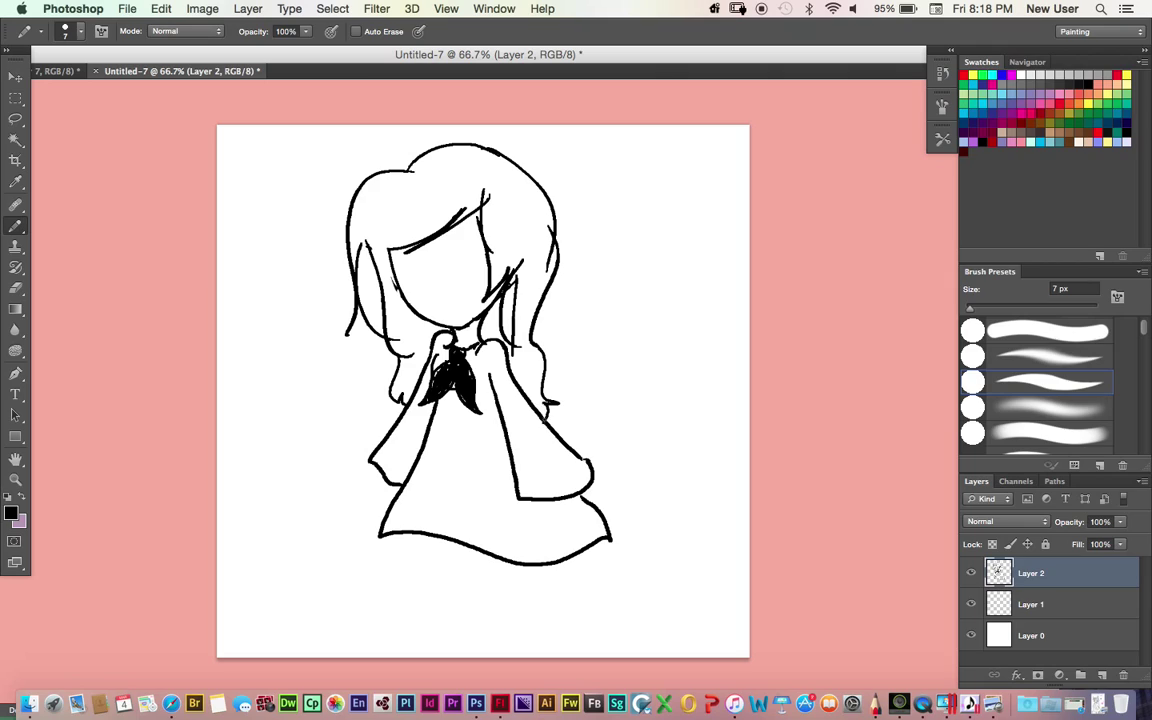
{"action": "left_click_drag", "start_coordinate": [514, 346], "coordinate": [530, 394]}
{"action": "left_click_drag", "start_coordinate": [430, 196], "coordinate": [405, 210]}
{"action": "mouse_move", "coordinate": [582, 203]}
{"action": "left_mouse_down"}
{"action": "mouse_move", "coordinate": [594, 199]}
{"action": "mouse_move", "coordinate": [570, 214]}
{"action": "left_mouse_up"}
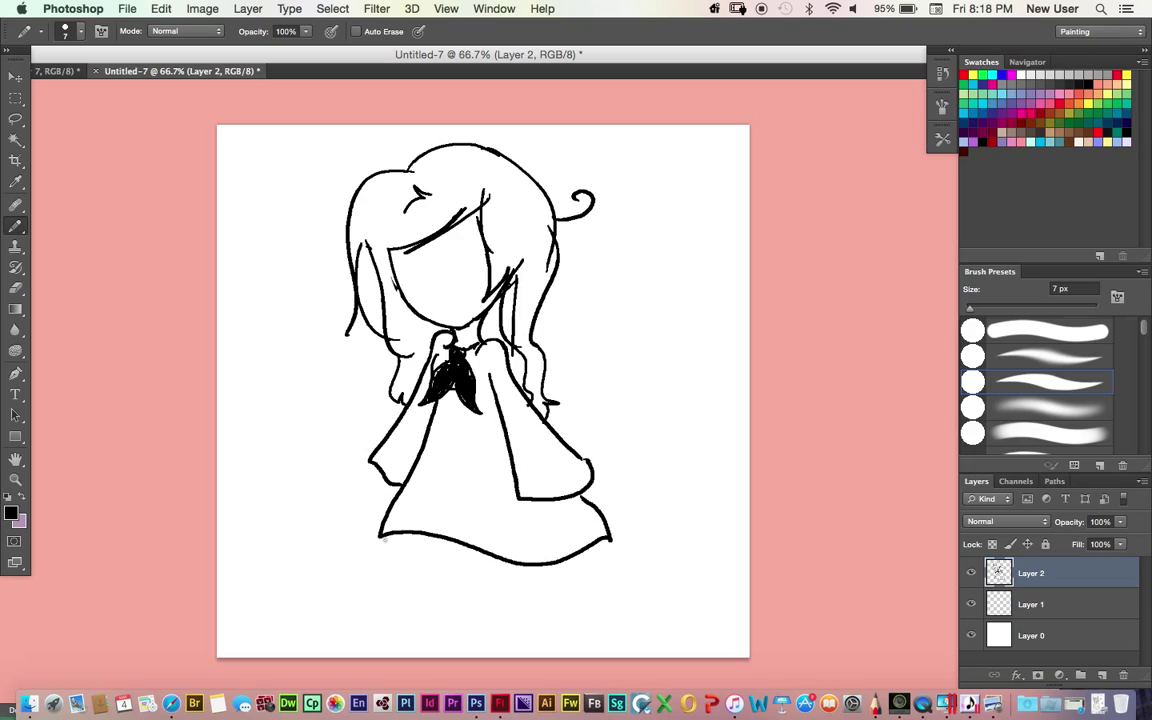
Draw a wavy ruffle with pleat lines under the dress hem and two legs running down to the canvas edge
{"action": "mouse_move", "coordinate": [383, 540]}
{"action": "left_mouse_down"}
{"action": "mouse_move", "coordinate": [364, 582]}
{"action": "mouse_move", "coordinate": [418, 577]}
{"action": "mouse_move", "coordinate": [477, 597]}
{"action": "mouse_move", "coordinate": [642, 583]}
{"action": "mouse_move", "coordinate": [607, 538]}
{"action": "left_mouse_up"}
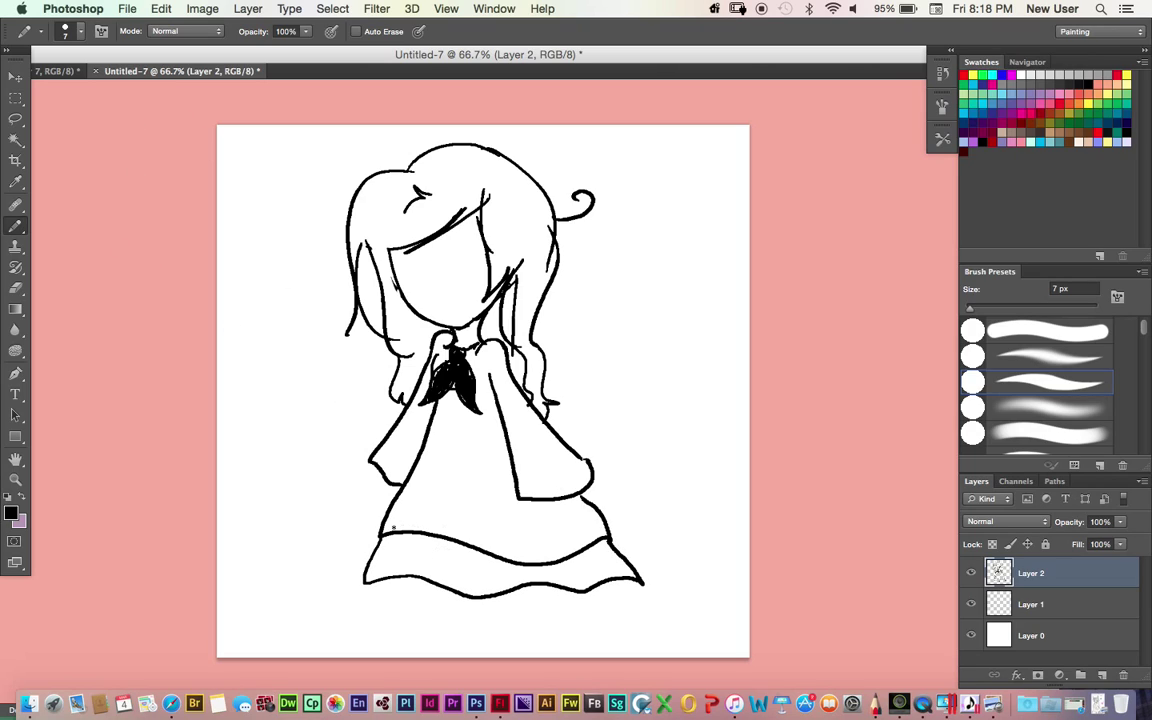
{"action": "mouse_move", "coordinate": [389, 537]}
{"action": "left_mouse_down"}
{"action": "mouse_move", "coordinate": [435, 541]}
{"action": "mouse_move", "coordinate": [454, 571]}
{"action": "mouse_move", "coordinate": [471, 553]}
{"action": "mouse_move", "coordinate": [466, 584]}
{"action": "left_mouse_up"}
{"action": "mouse_move", "coordinate": [561, 564]}
{"action": "left_mouse_down"}
{"action": "mouse_move", "coordinate": [566, 582]}
{"action": "mouse_move", "coordinate": [519, 580]}
{"action": "mouse_move", "coordinate": [481, 657]}
{"action": "left_mouse_up"}
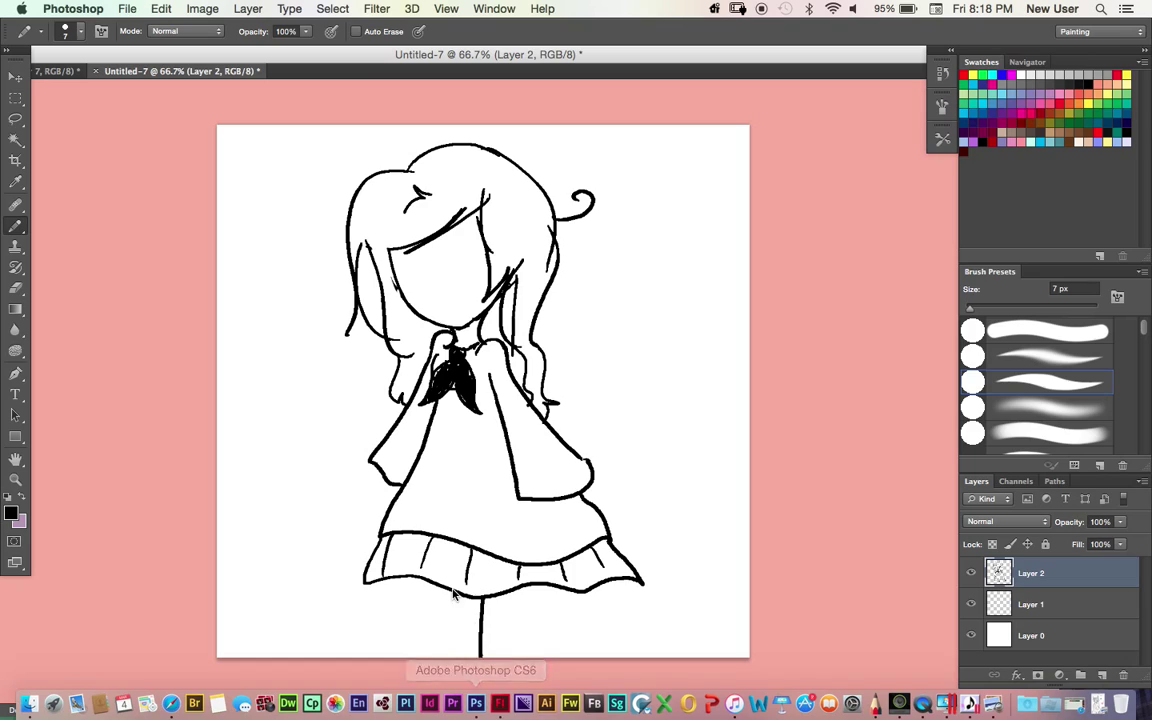
{"action": "left_click_drag", "start_coordinate": [428, 588], "coordinate": [450, 657]}
{"action": "left_click_drag", "start_coordinate": [540, 589], "coordinate": [516, 658]}
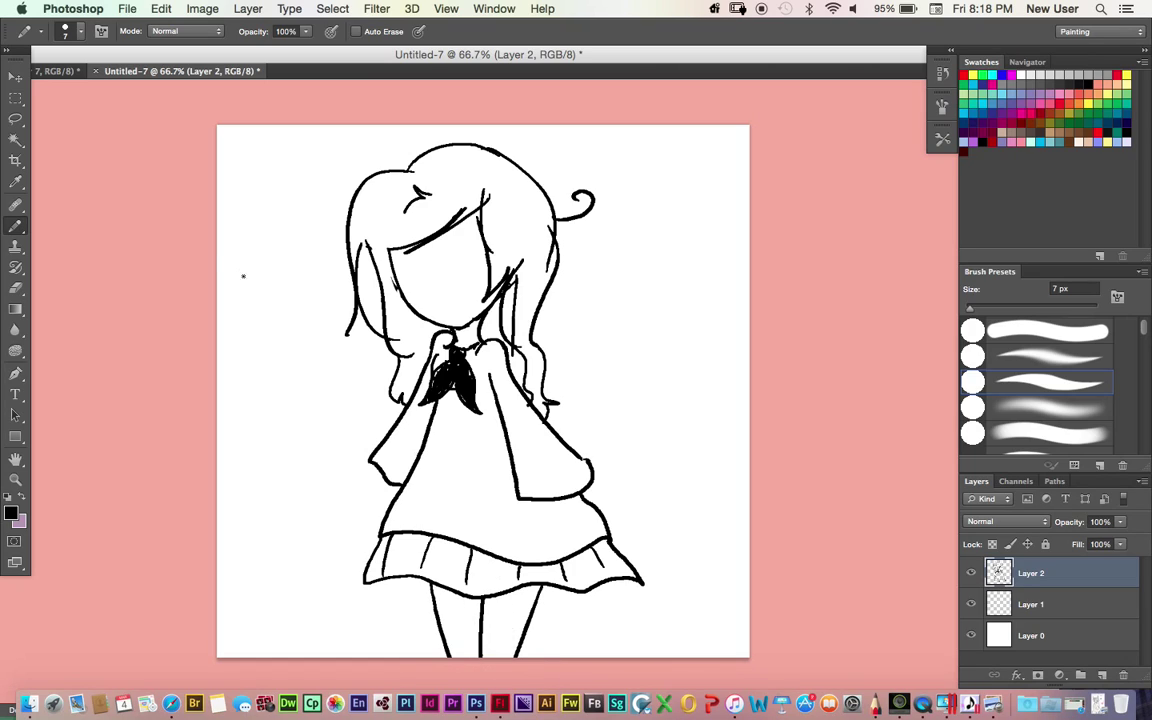
Draw the face with two large dark eyes, eyebrows, a small nose and a smiling mouth
{"action": "mouse_move", "coordinate": [445, 280]}
{"action": "left_mouse_down"}
{"action": "mouse_move", "coordinate": [475, 282]}
{"action": "mouse_move", "coordinate": [457, 295]}
{"action": "left_mouse_up"}
{"action": "mouse_move", "coordinate": [396, 273]}
{"action": "left_mouse_down"}
{"action": "mouse_move", "coordinate": [417, 269]}
{"action": "mouse_move", "coordinate": [406, 292]}
{"action": "left_mouse_up"}
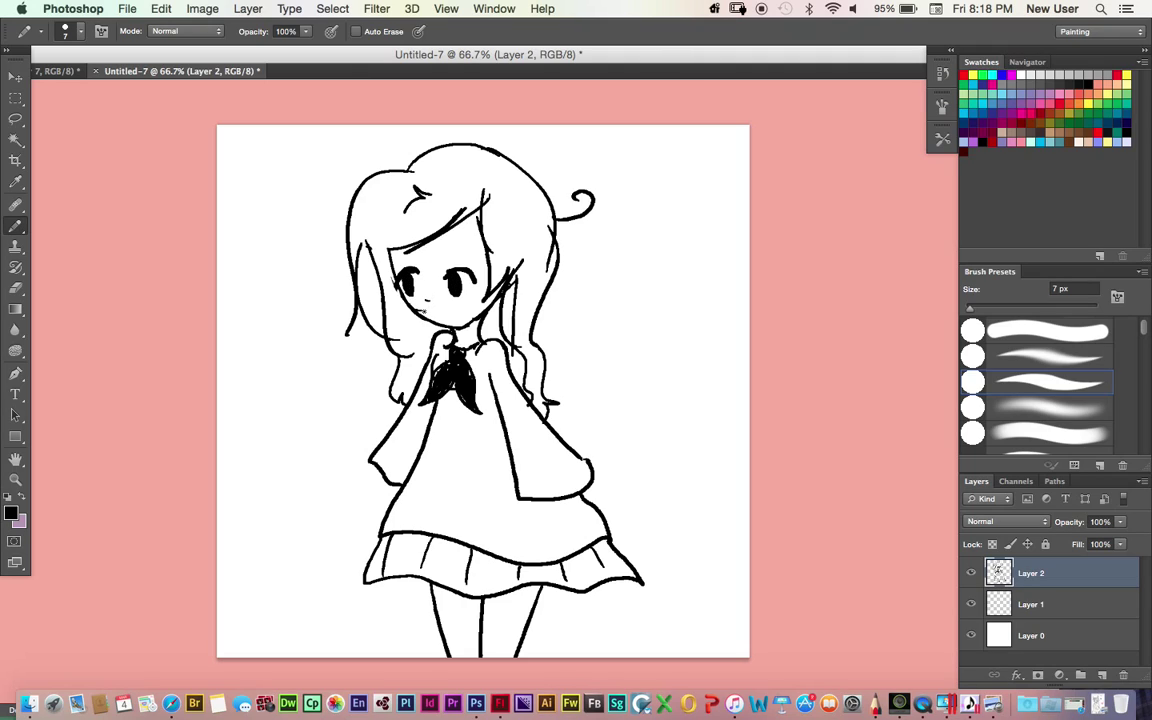
{"action": "mouse_move", "coordinate": [393, 248]}
{"action": "left_mouse_down"}
{"action": "mouse_move", "coordinate": [407, 241]}
{"action": "mouse_move", "coordinate": [393, 267]}
{"action": "mouse_move", "coordinate": [473, 267]}
{"action": "left_mouse_up"}
Draw fine white detail lines over the black neckerchief with a 1 px pencil
{"action": "left_click", "coordinate": [21, 498]}
{"action": "left_click", "coordinate": [8, 498]}
{"action": "left_click", "coordinate": [21, 498]}
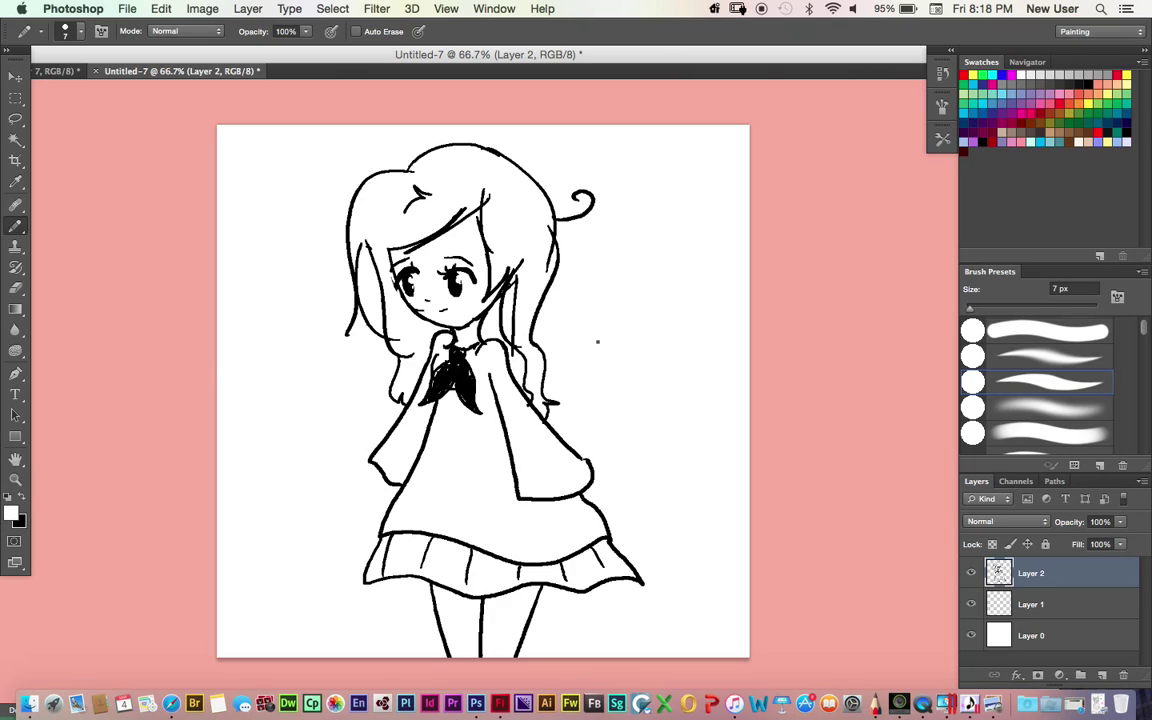
{"action": "key", "text": "bracketleft"}
{"action": "key", "text": "bracketleft"}
{"action": "key", "text": "bracketleft"}
{"action": "key", "text": "bracketleft"}
{"action": "key", "text": "bracketleft"}
{"action": "key", "text": "bracketleft"}
{"action": "mouse_move", "coordinate": [449, 366]}
{"action": "left_mouse_down"}
{"action": "mouse_move", "coordinate": [466, 364]}
{"action": "mouse_move", "coordinate": [455, 361]}
{"action": "mouse_move", "coordinate": [465, 362]}
{"action": "mouse_move", "coordinate": [452, 392]}
{"action": "left_mouse_up"}
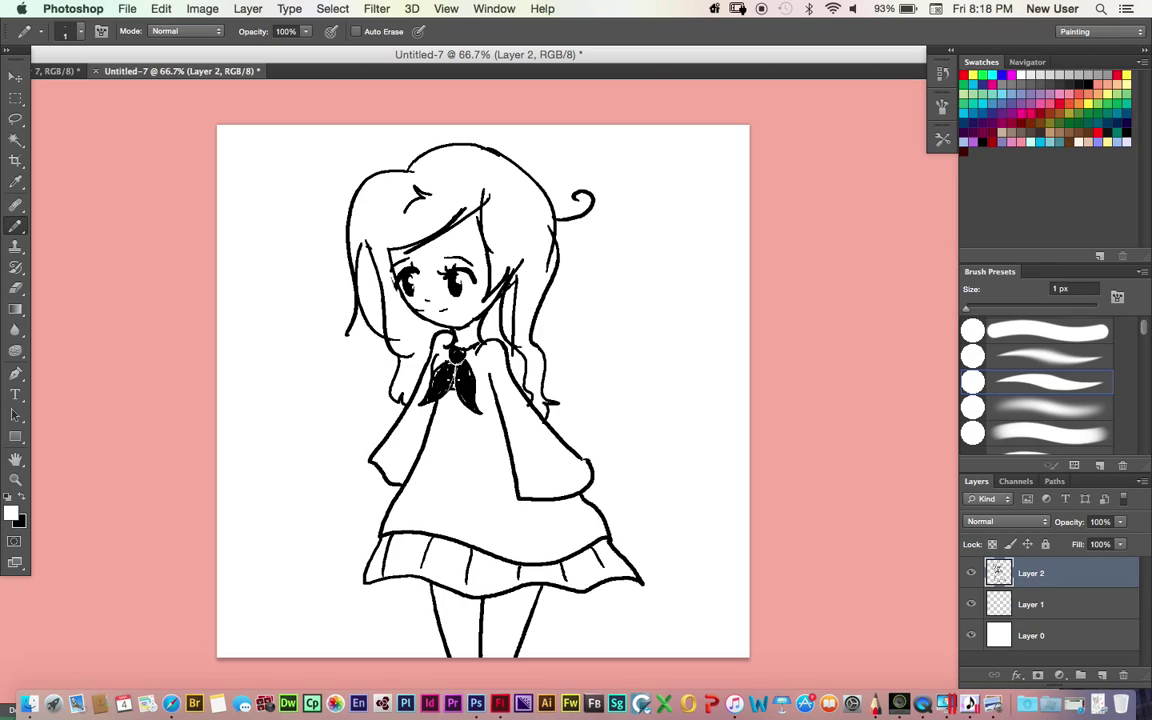
Hatch fine black shading on the narrow sleeve, cheek, neck, inner leg and the hair behind the neck
{"action": "left_click", "coordinate": [23, 497]}
{"action": "mouse_move", "coordinate": [422, 414]}
{"action": "left_mouse_down"}
{"action": "mouse_move", "coordinate": [430, 425]}
{"action": "mouse_move", "coordinate": [400, 475]}
{"action": "left_mouse_up"}
{"action": "mouse_move", "coordinate": [466, 291]}
{"action": "left_mouse_down"}
{"action": "mouse_move", "coordinate": [470, 337]}
{"action": "mouse_move", "coordinate": [478, 328]}
{"action": "left_mouse_up"}
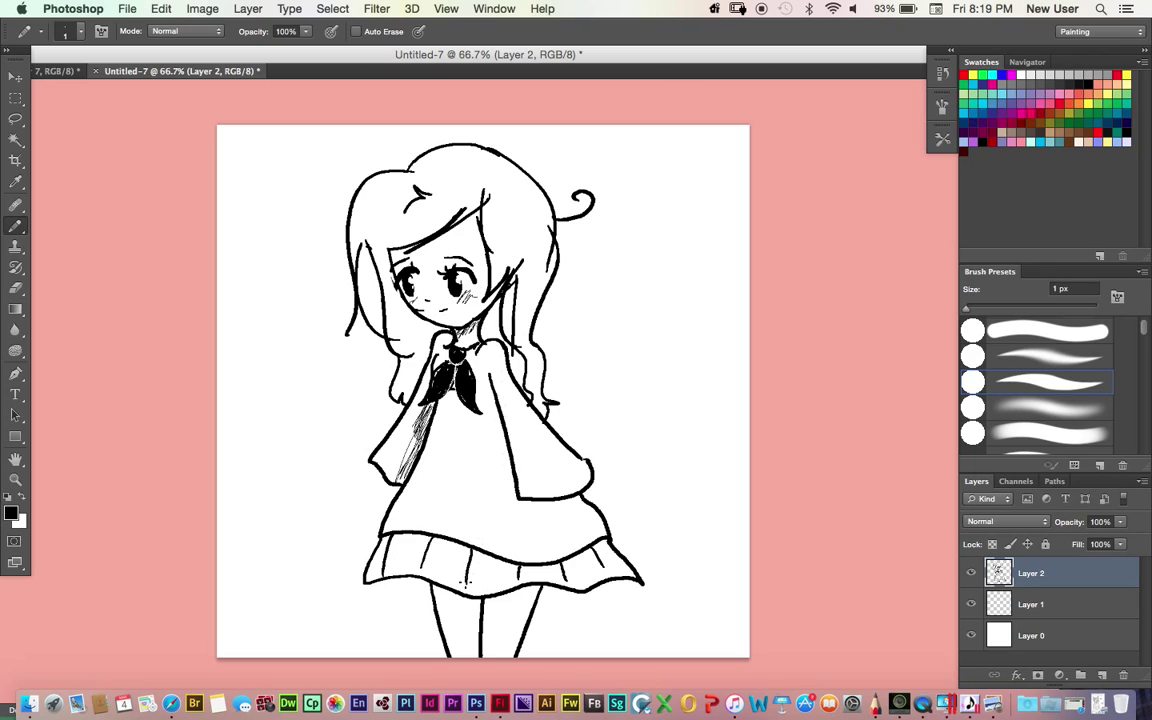
{"action": "left_click_drag", "start_coordinate": [478, 603], "coordinate": [478, 650]}
{"action": "mouse_move", "coordinate": [504, 296]}
{"action": "left_mouse_down"}
{"action": "mouse_move", "coordinate": [487, 322]}
{"action": "mouse_move", "coordinate": [499, 338]}
{"action": "mouse_move", "coordinate": [513, 333]}
{"action": "mouse_move", "coordinate": [527, 388]}
{"action": "left_mouse_up"}
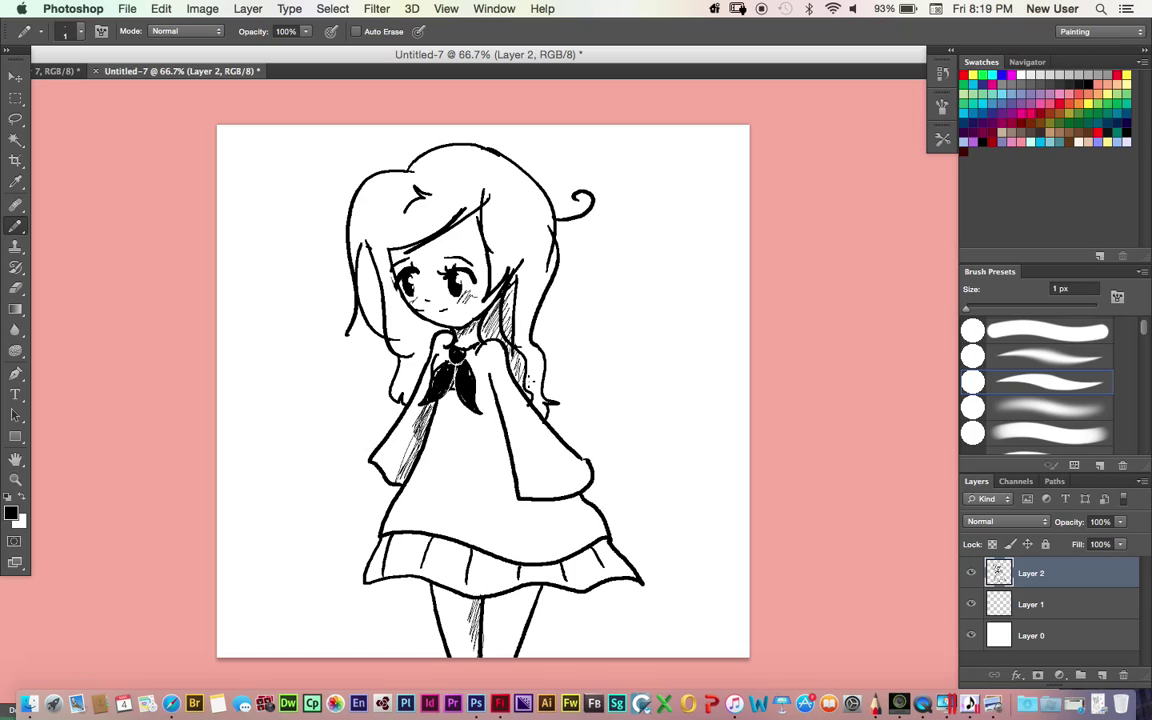
Draw a large feathered wing with inner feather lines behind the long sleeve, using a 6 px black pencil
{"action": "key", "text": "bracketright"}
{"action": "key", "text": "bracketright"}
{"action": "key", "text": "bracketright"}
{"action": "key", "text": "bracketright"}
{"action": "key", "text": "bracketright"}
{"action": "mouse_move", "coordinate": [546, 351]}
{"action": "left_mouse_down"}
{"action": "mouse_move", "coordinate": [644, 241]}
{"action": "mouse_move", "coordinate": [637, 395]}
{"action": "mouse_move", "coordinate": [594, 444]}
{"action": "left_mouse_up"}
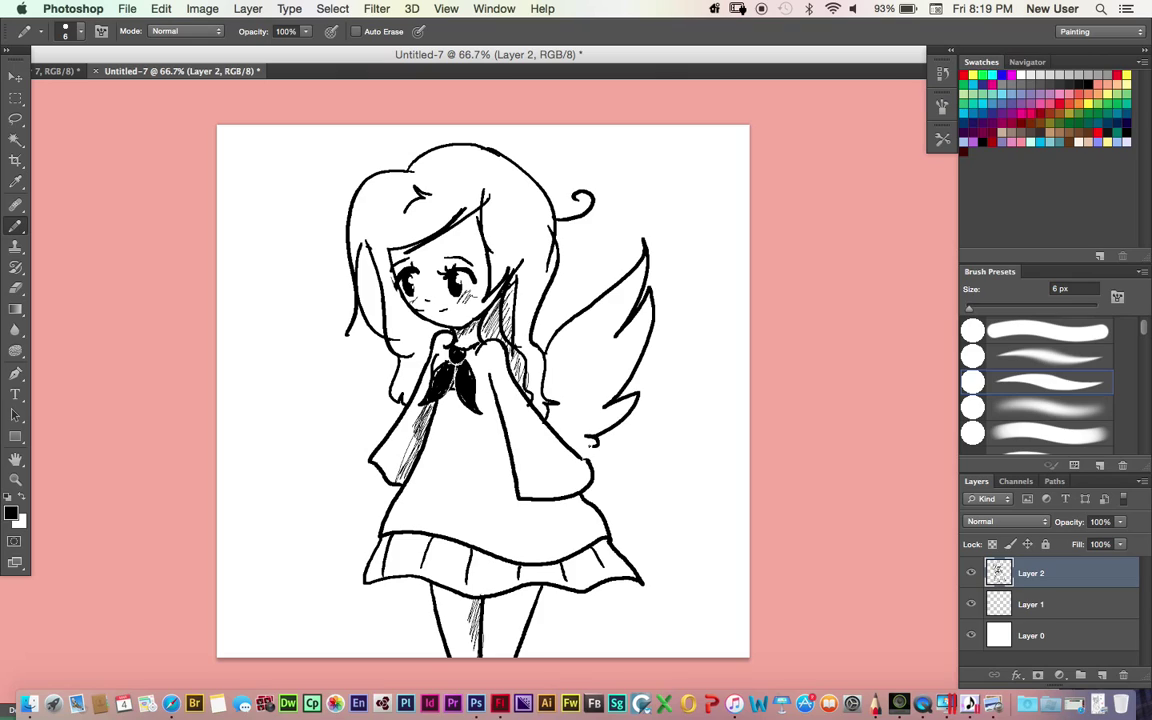
{"action": "mouse_move", "coordinate": [558, 378]}
{"action": "left_mouse_down"}
{"action": "mouse_move", "coordinate": [590, 342]}
{"action": "mouse_move", "coordinate": [595, 372]}
{"action": "left_mouse_up"}
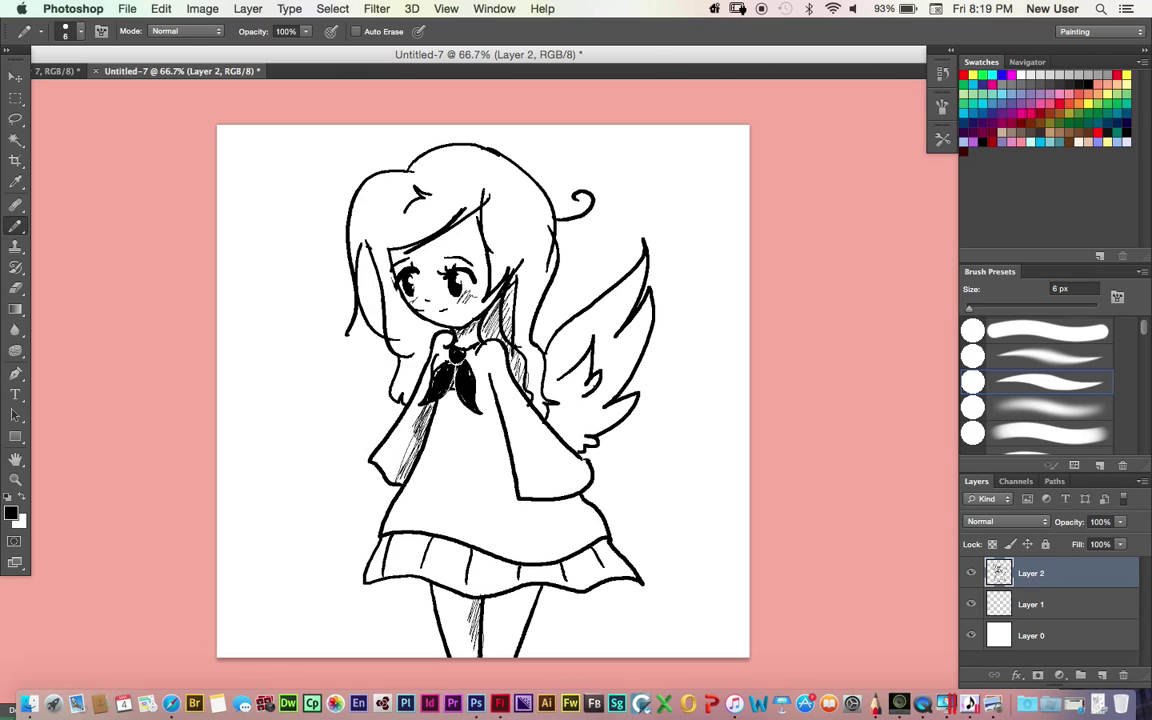
{"action": "mouse_move", "coordinate": [393, 356]}
{"action": "left_mouse_down"}
{"action": "mouse_move", "coordinate": [325, 339]}
{"action": "mouse_move", "coordinate": [353, 432]}
{"action": "left_mouse_up"}
{"action": "left_click", "coordinate": [161, 8]}
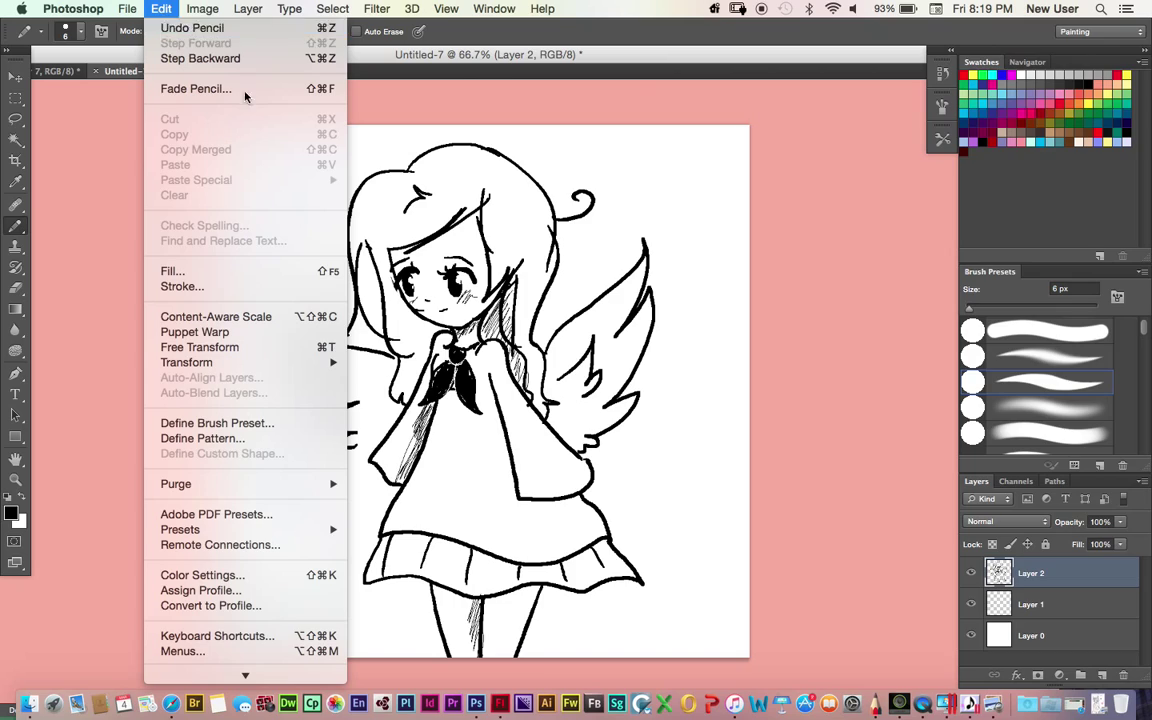
{"action": "left_click", "coordinate": [180, 31]}
Draw the second feathered wing with inner feather lines, and add small hands at both sleeve openings
{"action": "mouse_move", "coordinate": [355, 336]}
{"action": "left_mouse_down"}
{"action": "mouse_move", "coordinate": [306, 293]}
{"action": "mouse_move", "coordinate": [373, 457]}
{"action": "left_mouse_up"}
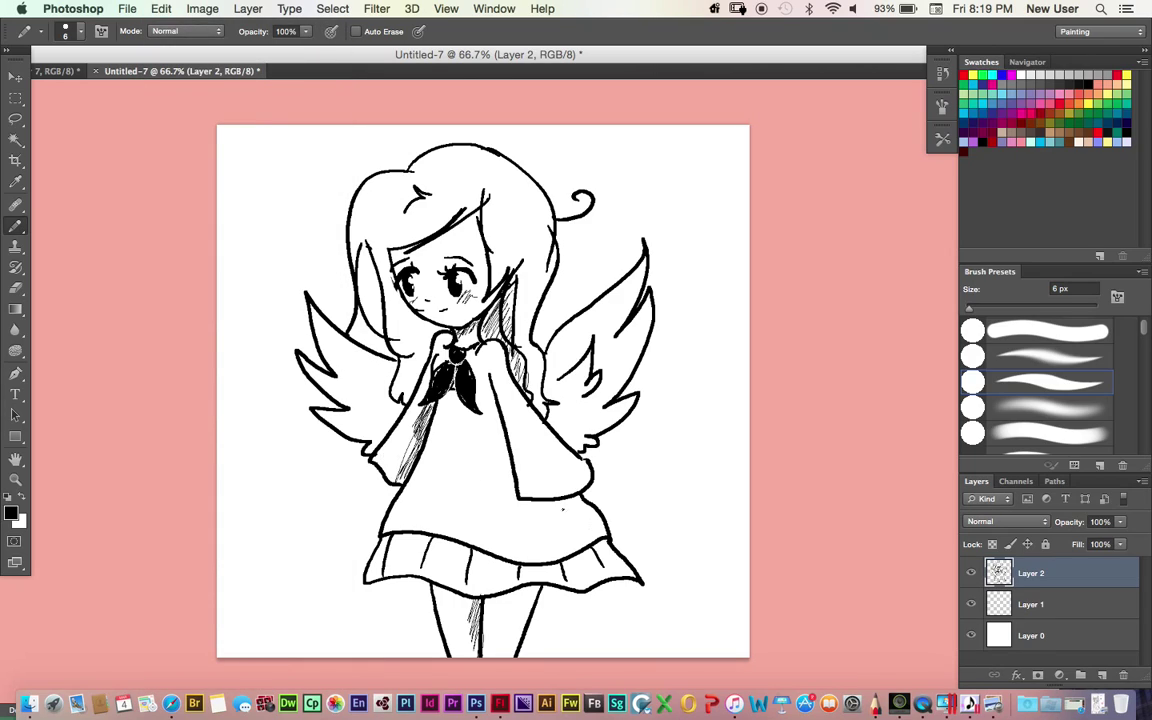
{"action": "left_click_drag", "start_coordinate": [555, 504], "coordinate": [568, 501]}
{"action": "left_click_drag", "start_coordinate": [377, 473], "coordinate": [380, 493]}
{"action": "mouse_move", "coordinate": [386, 377]}
{"action": "left_mouse_down"}
{"action": "mouse_move", "coordinate": [346, 359]}
{"action": "mouse_move", "coordinate": [373, 402]}
{"action": "left_mouse_up"}
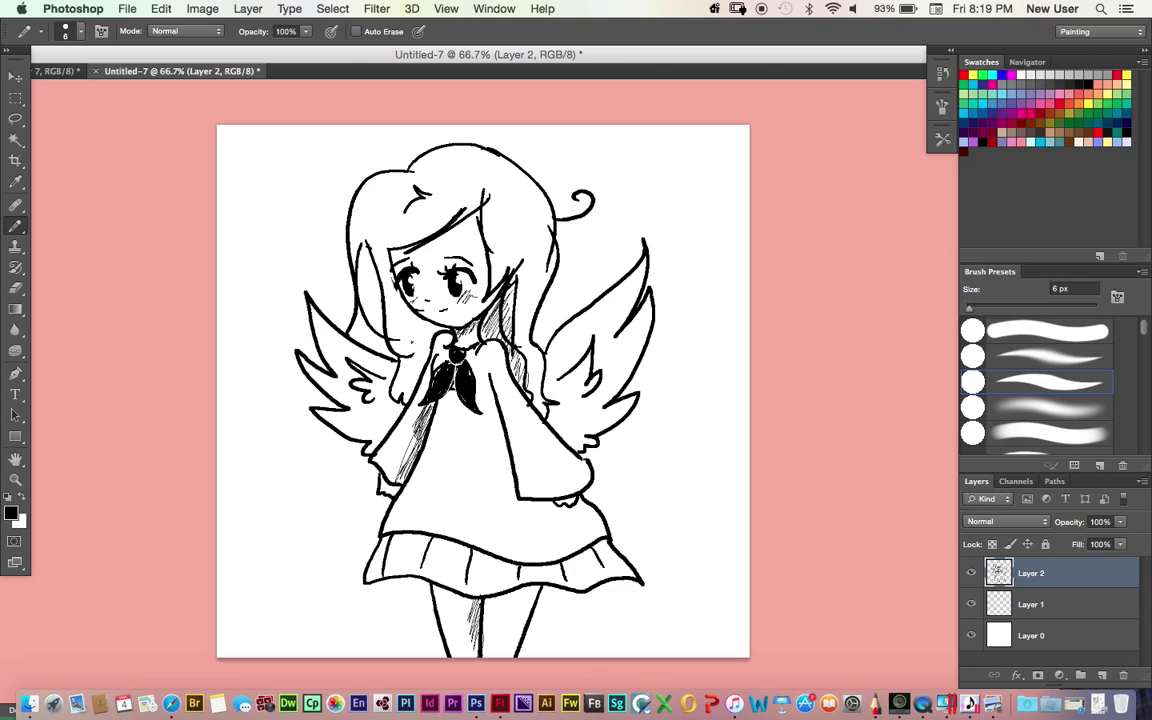
Hatch fine shading in the hair gap above the smaller wing with a 1 px pencil
{"action": "key", "text": "bracketleft"}
{"action": "key", "text": "bracketleft"}
{"action": "key", "text": "bracketleft"}
{"action": "key", "text": "bracketleft"}
{"action": "key", "text": "bracketleft"}
{"action": "left_click_drag", "start_coordinate": [352, 330], "coordinate": [395, 360]}
Rework the fringe across the forehead into a softer line with pointed strands, using a 7 px pencil
{"action": "key", "text": "bracketright"}
{"action": "key", "text": "bracketright"}
{"action": "key", "text": "bracketright"}
{"action": "key", "text": "bracketright"}
{"action": "key", "text": "bracketright"}
{"action": "key", "text": "bracketright"}
{"action": "mouse_move", "coordinate": [487, 179]}
{"action": "left_mouse_down"}
{"action": "mouse_move", "coordinate": [480, 222]}
{"action": "mouse_move", "coordinate": [418, 250]}
{"action": "left_mouse_up"}
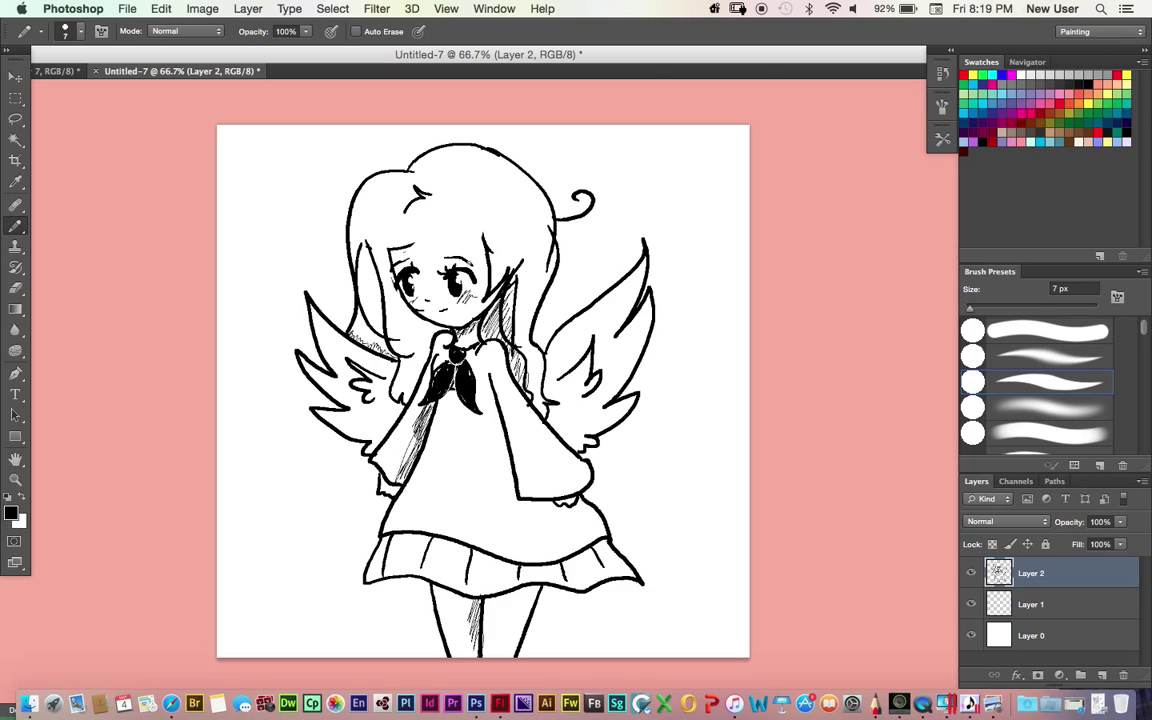
{"action": "mouse_move", "coordinate": [420, 239]}
{"action": "left_mouse_down"}
{"action": "mouse_move", "coordinate": [466, 252]}
{"action": "mouse_move", "coordinate": [486, 244]}
{"action": "left_mouse_up"}
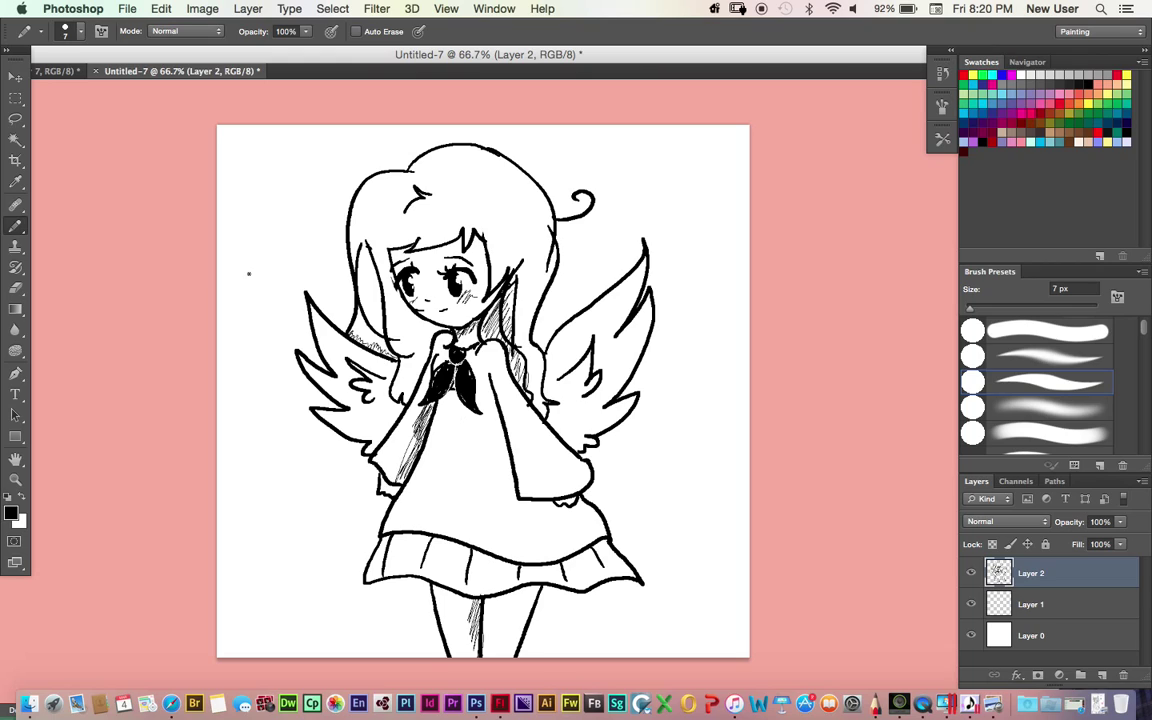
Select the hair and skirt ruffle areas with the Magic Wand, discarding the first selection that spread too far
{"action": "left_click", "coordinate": [15, 139]}
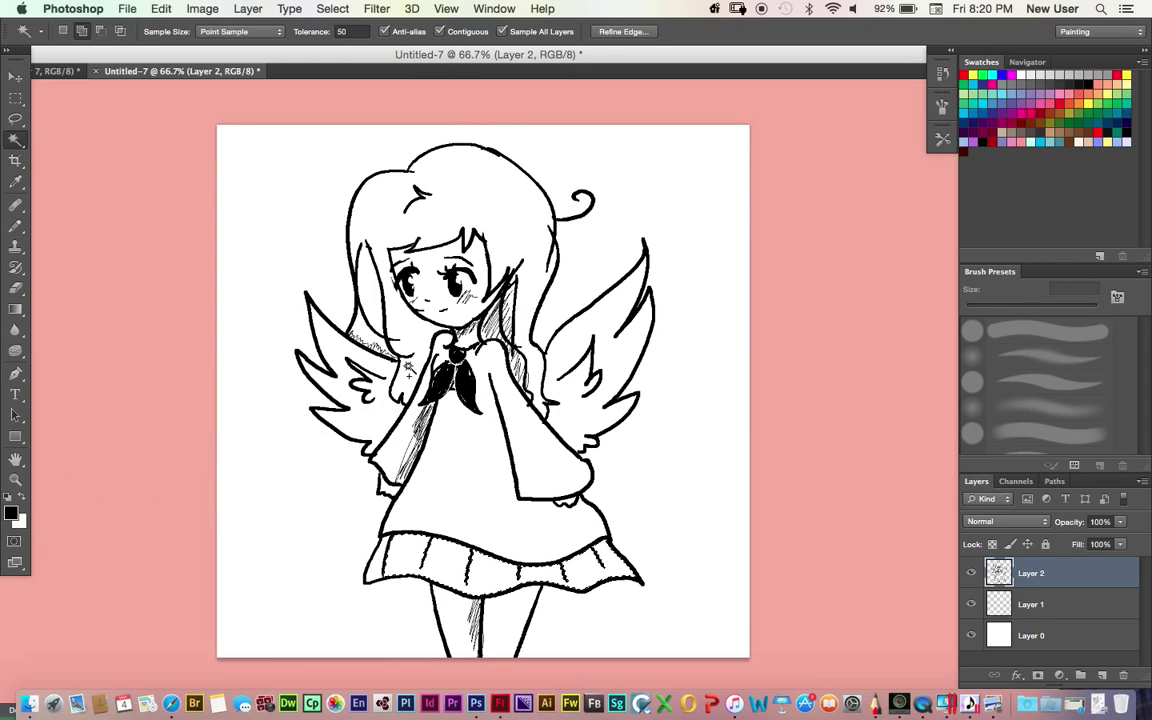
{"action": "left_click", "coordinate": [408, 368]}
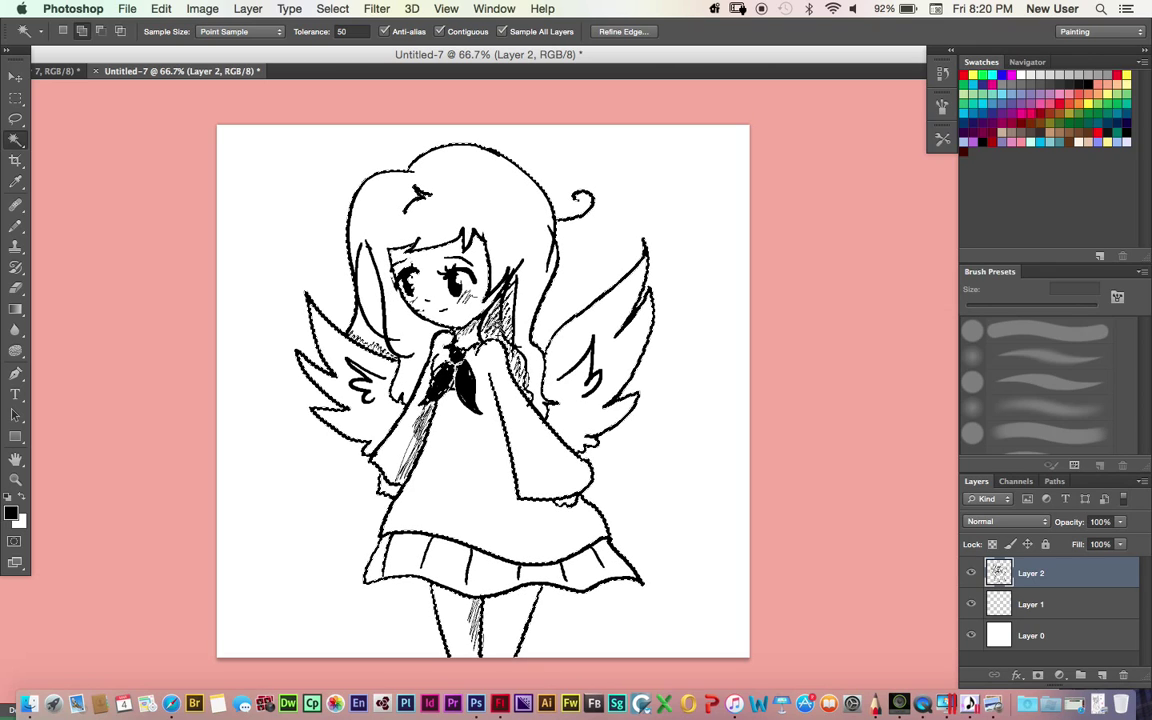
{"action": "key", "text": "super+d"}
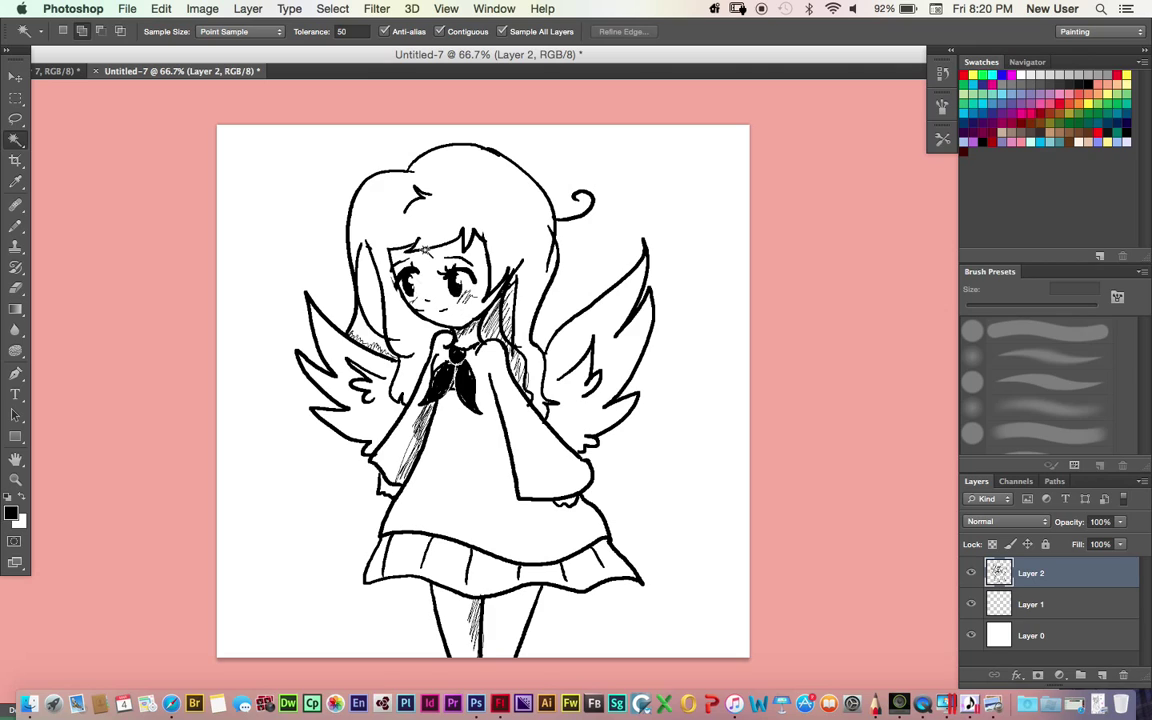
{"action": "left_click", "coordinate": [430, 226]}
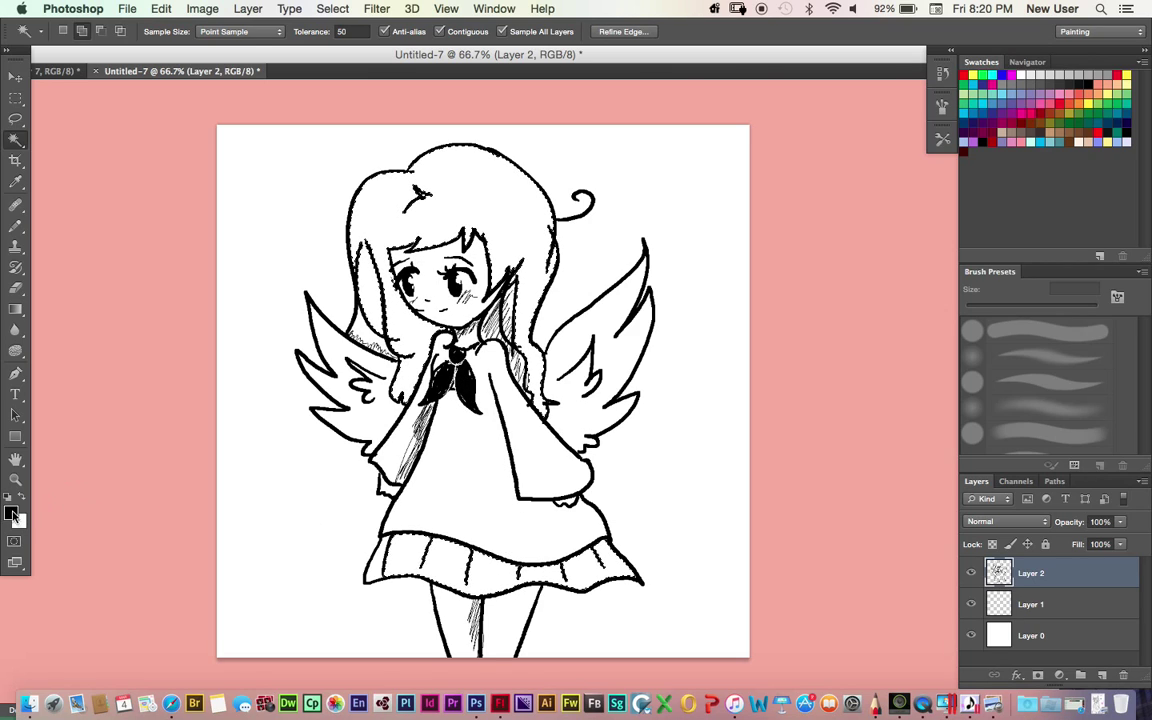
Fill the selected hair and ruffle with grey on Layer 1 using the Paint Bucket, and clear the selection
{"action": "left_click", "coordinate": [14, 517]}
{"action": "left_click", "coordinate": [44, 476]}
{"action": "left_click", "coordinate": [419, 391]}
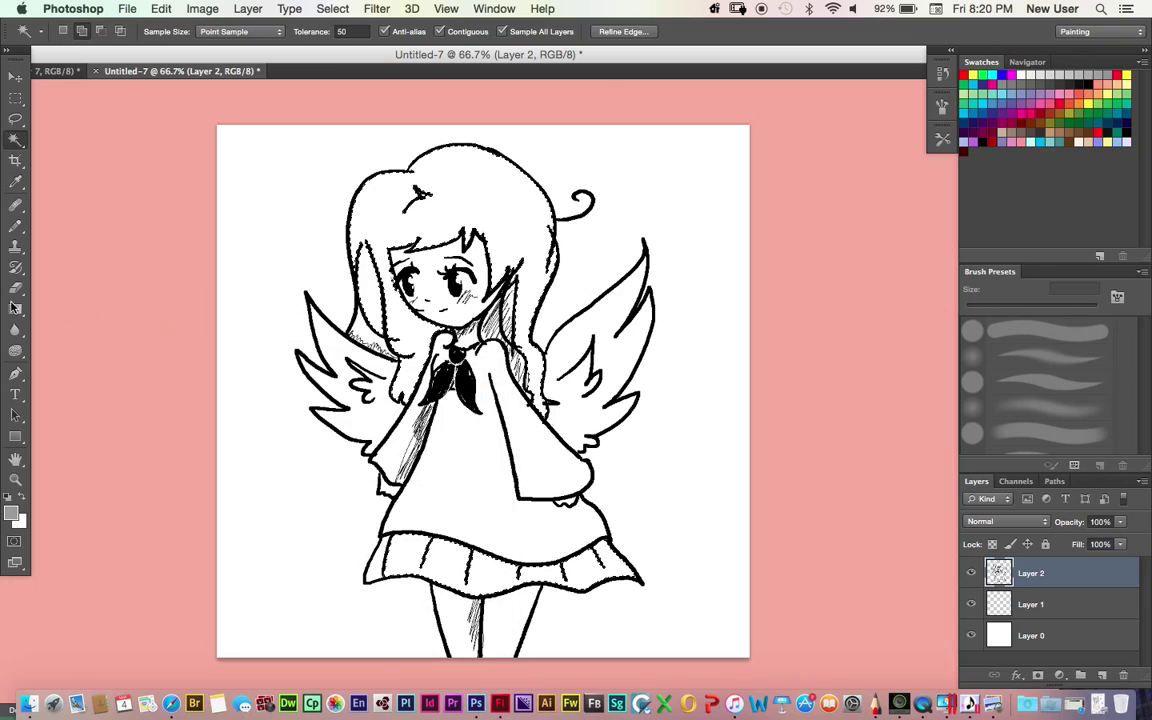
{"action": "mouse_move", "coordinate": [14, 307]}
{"action": "left_mouse_down"}
{"action": "mouse_move", "coordinate": [44, 300]}
{"action": "mouse_move", "coordinate": [70, 319]}
{"action": "left_mouse_up"}
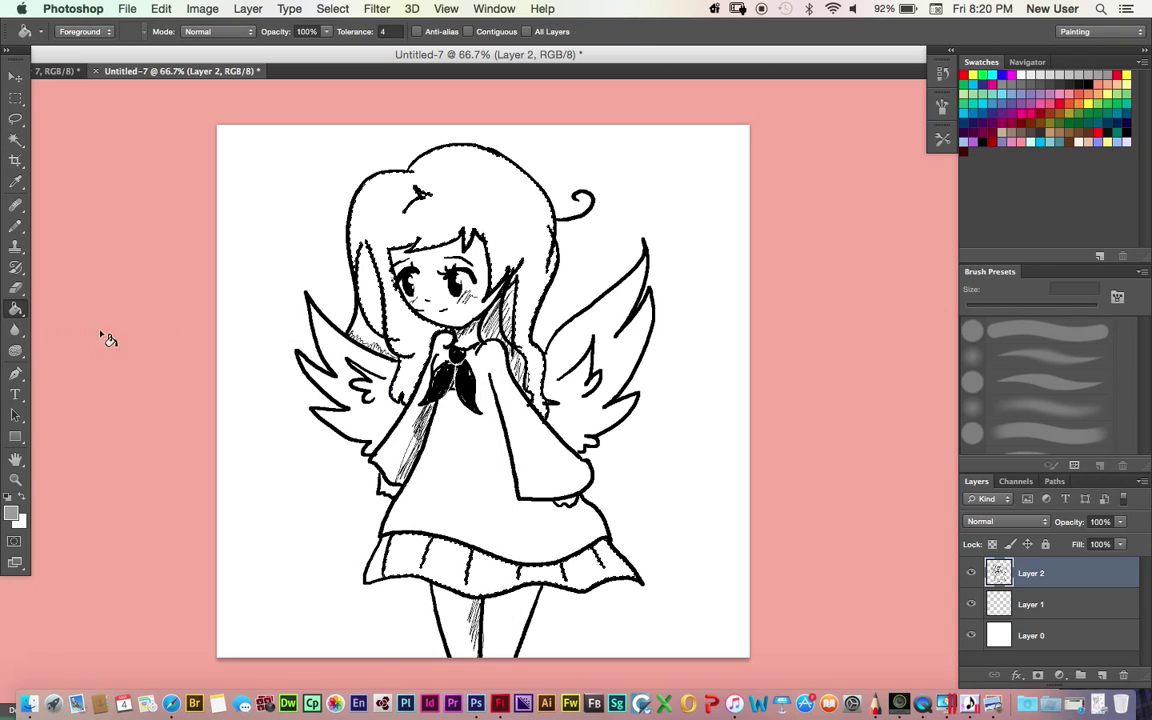
{"action": "left_click", "coordinate": [1030, 604]}
{"action": "left_click", "coordinate": [498, 558]}
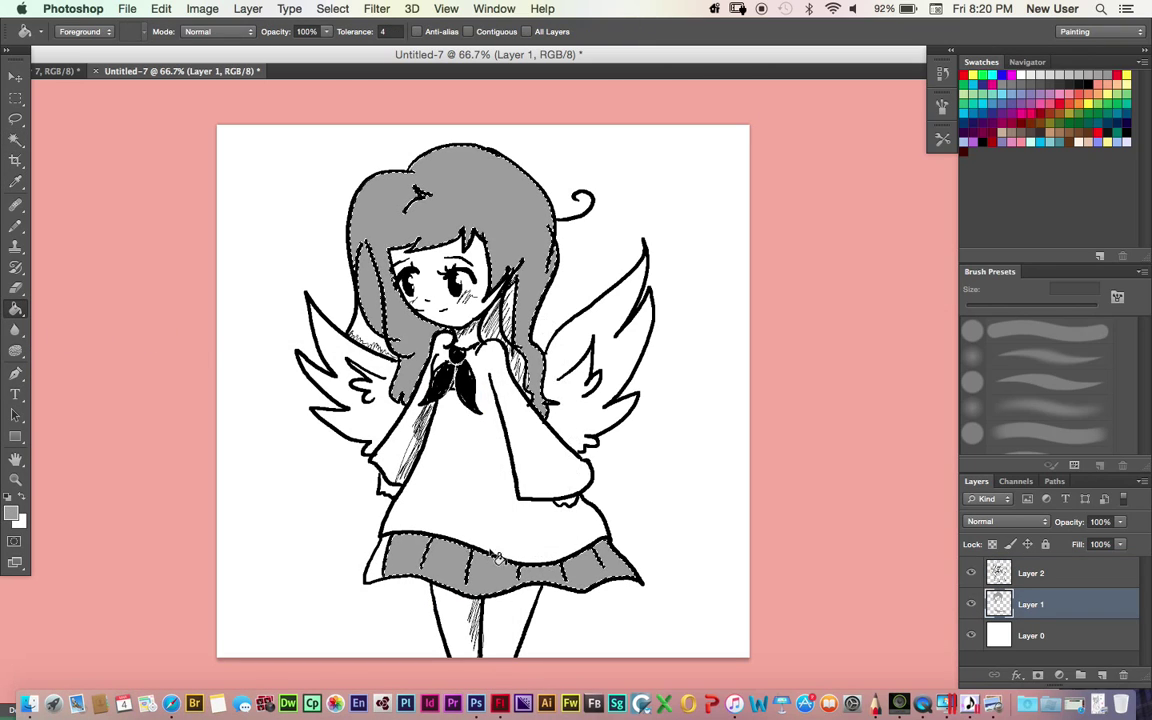
{"action": "key", "text": "super+d"}
Paint the unfilled end section of the skirt ruffle grey with the 7 px Pencil on Layer 1
{"action": "left_click", "coordinate": [16, 230]}
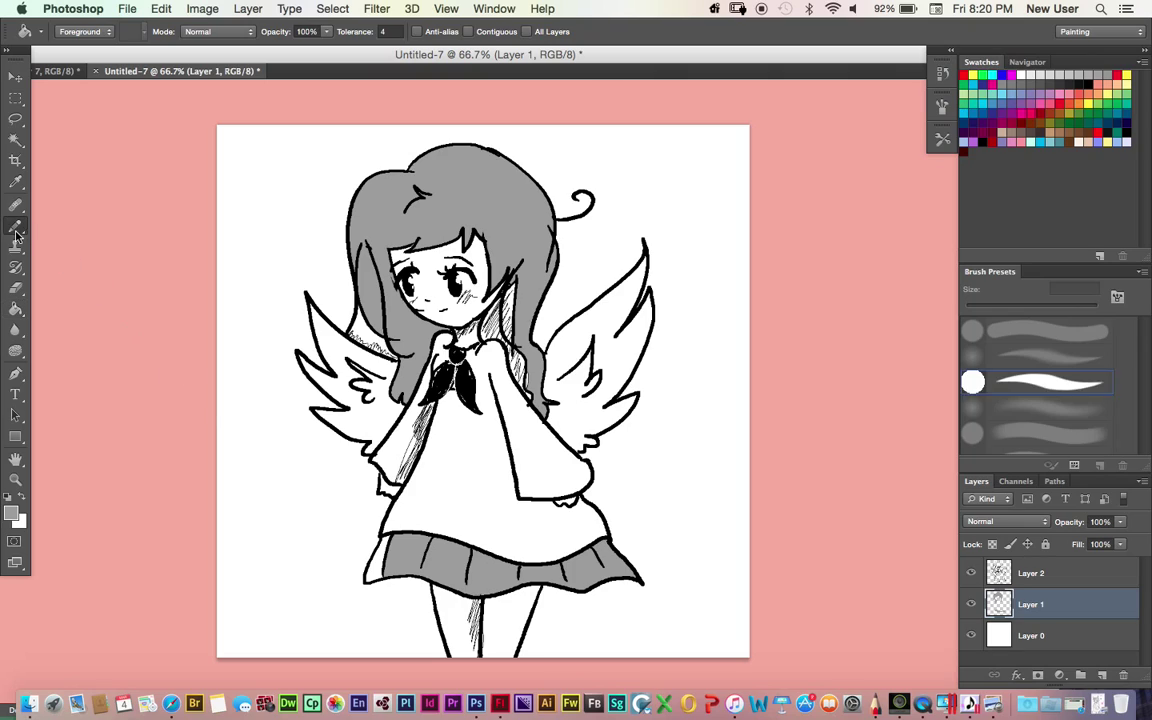
{"action": "mouse_move", "coordinate": [380, 574]}
{"action": "left_mouse_down"}
{"action": "mouse_move", "coordinate": [368, 576]}
{"action": "mouse_move", "coordinate": [382, 552]}
{"action": "left_mouse_up"}
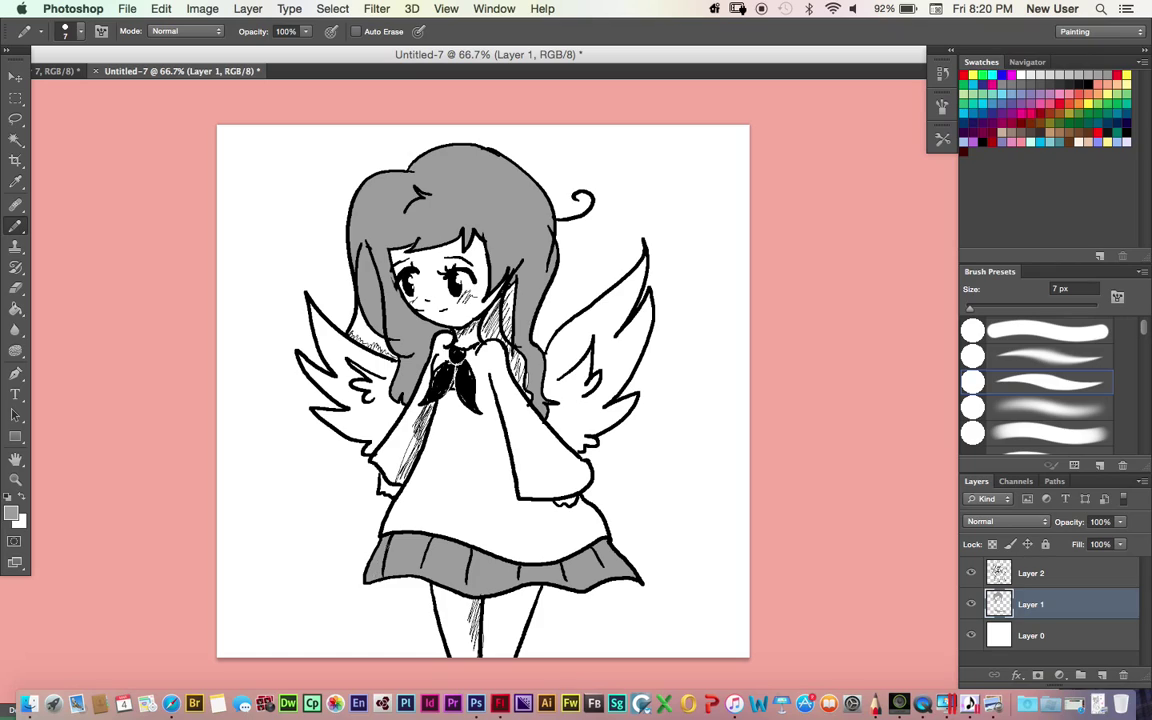
{"action": "left_click", "coordinate": [16, 270]}
{"action": "left_click", "coordinate": [16, 288]}
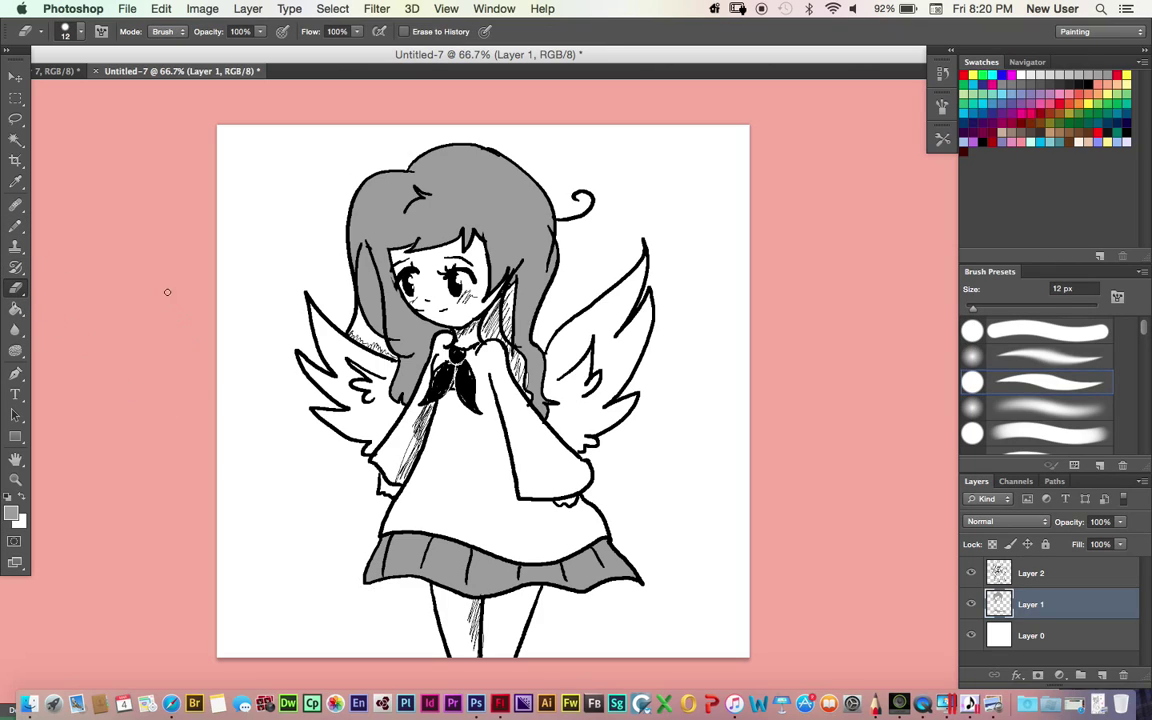
Paint the remaining white hair gaps grey with the 7 px Pencil, covering the hatched areas behind the neck and above the smaller wing
{"action": "left_click", "coordinate": [22, 229]}
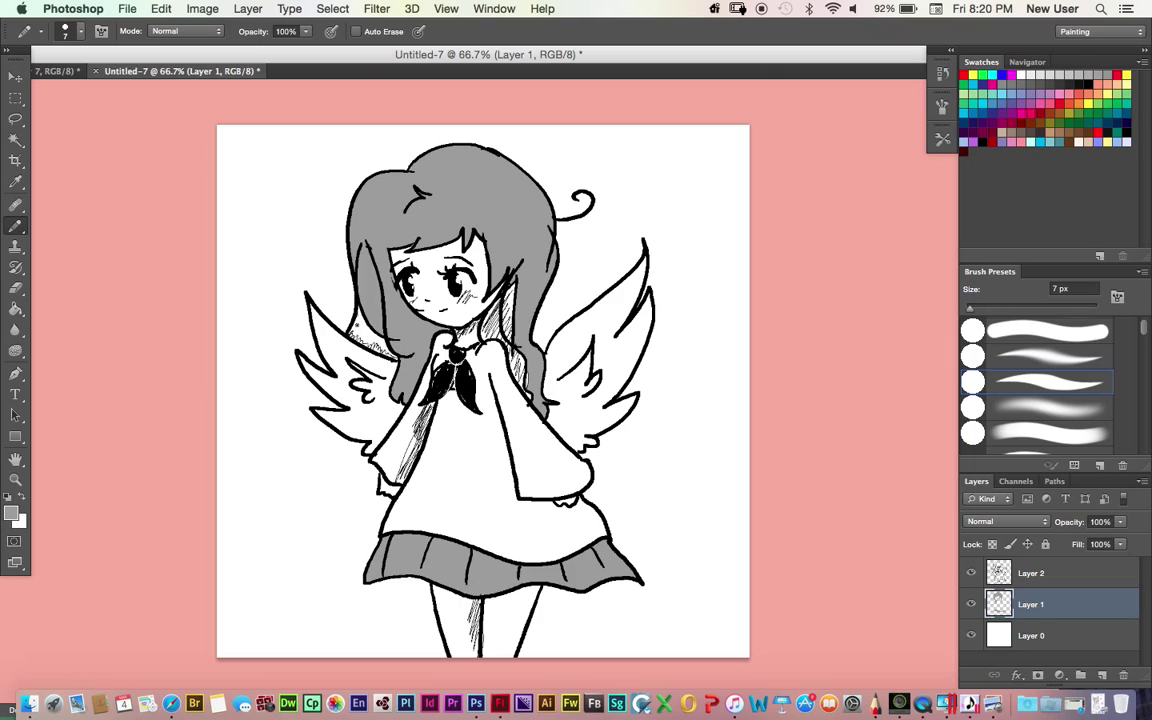
{"action": "left_click_drag", "start_coordinate": [357, 311], "coordinate": [359, 323]}
{"action": "mouse_move", "coordinate": [513, 313]}
{"action": "left_mouse_down"}
{"action": "mouse_move", "coordinate": [515, 296]}
{"action": "mouse_move", "coordinate": [507, 305]}
{"action": "left_mouse_up"}
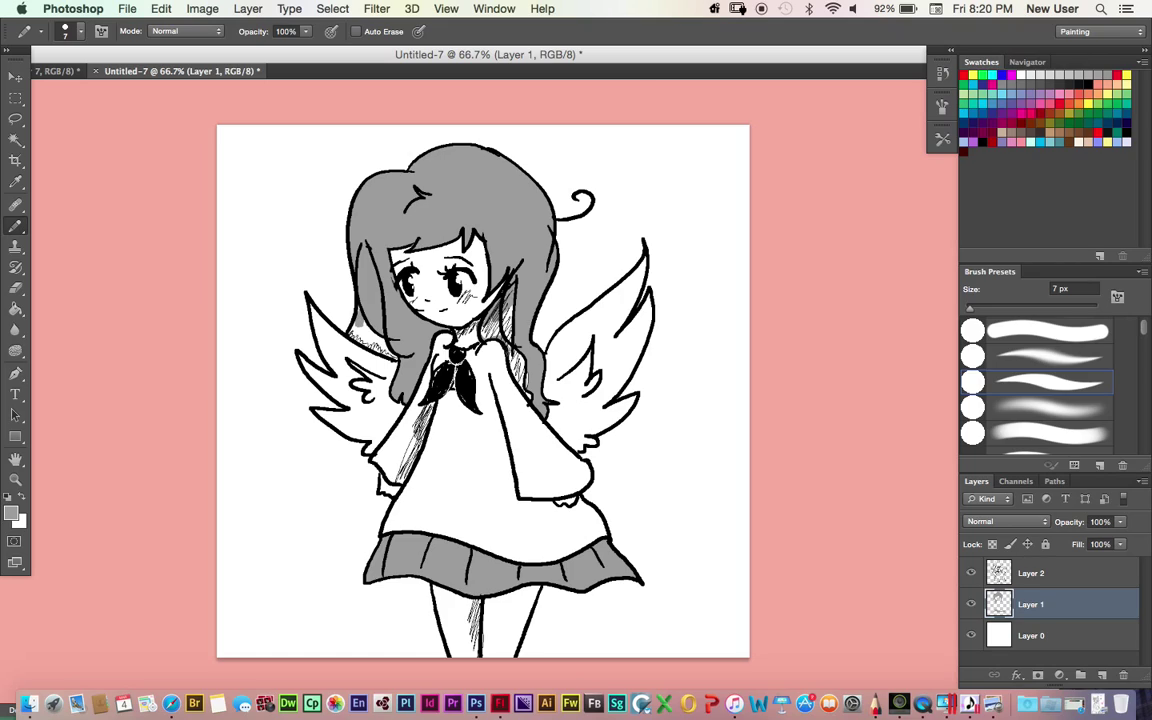
{"action": "left_click_drag", "start_coordinate": [470, 316], "coordinate": [455, 342]}
{"action": "left_click_drag", "start_coordinate": [476, 338], "coordinate": [464, 355]}
{"action": "mouse_move", "coordinate": [525, 380]}
{"action": "left_mouse_down"}
{"action": "mouse_move", "coordinate": [512, 344]}
{"action": "mouse_move", "coordinate": [486, 332]}
{"action": "mouse_move", "coordinate": [515, 314]}
{"action": "mouse_move", "coordinate": [516, 338]}
{"action": "mouse_move", "coordinate": [511, 310]}
{"action": "left_mouse_up"}
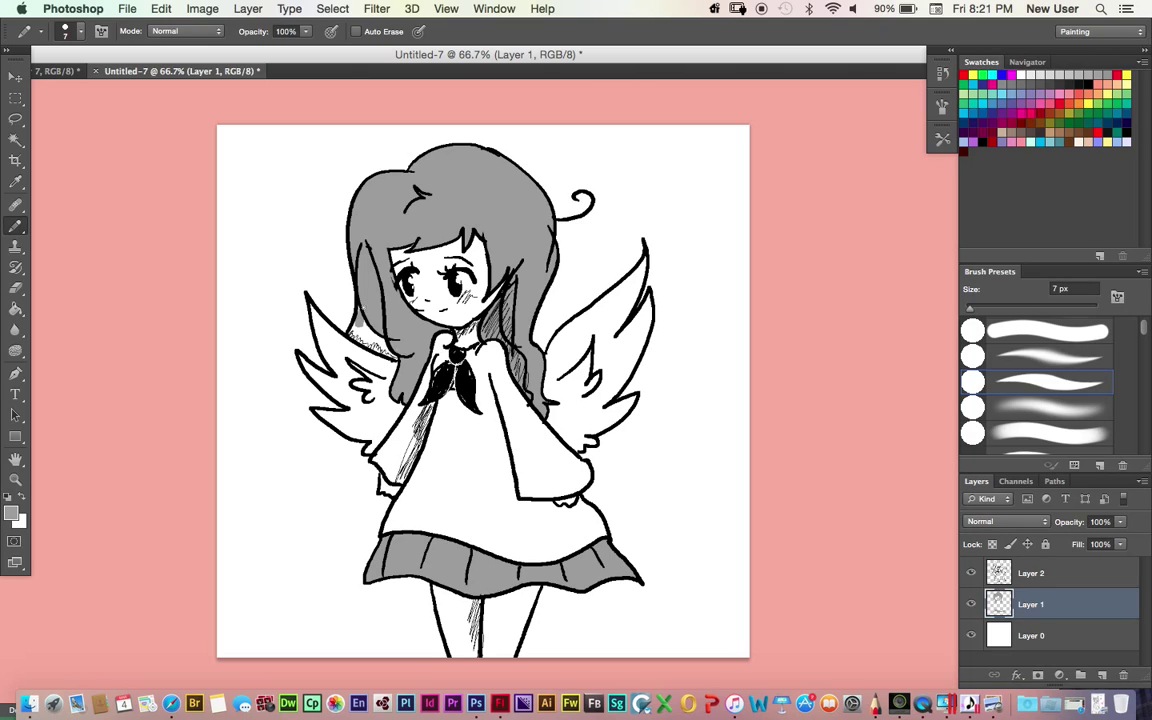
{"action": "mouse_move", "coordinate": [360, 311]}
{"action": "left_mouse_down"}
{"action": "mouse_move", "coordinate": [354, 333]}
{"action": "mouse_move", "coordinate": [394, 357]}
{"action": "mouse_move", "coordinate": [363, 334]}
{"action": "mouse_move", "coordinate": [368, 342]}
{"action": "left_mouse_up"}
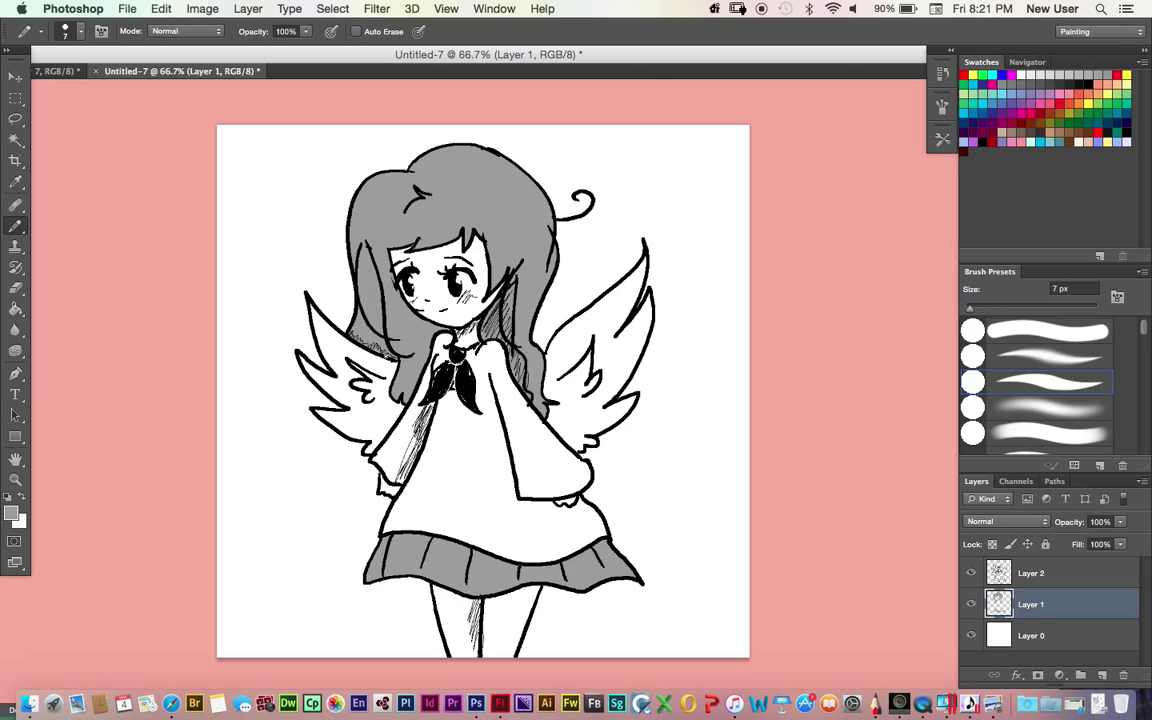
Shade the hair strands and a skirt ruffle fold in darker grey #7c7c7c with the 7 px Pencil on Layer 1
{"action": "left_click", "coordinate": [13, 513]}
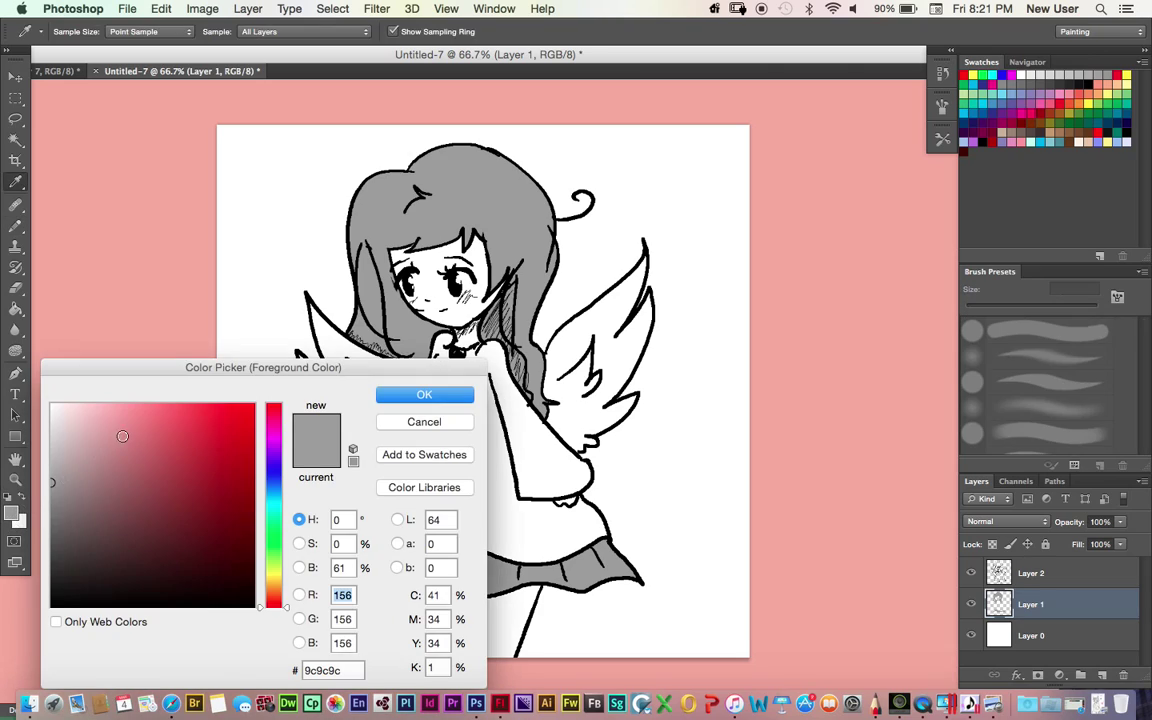
{"action": "left_click_drag", "start_coordinate": [51, 483], "coordinate": [50, 509]}
{"action": "left_click", "coordinate": [390, 402]}
{"action": "key", "text": "b"}
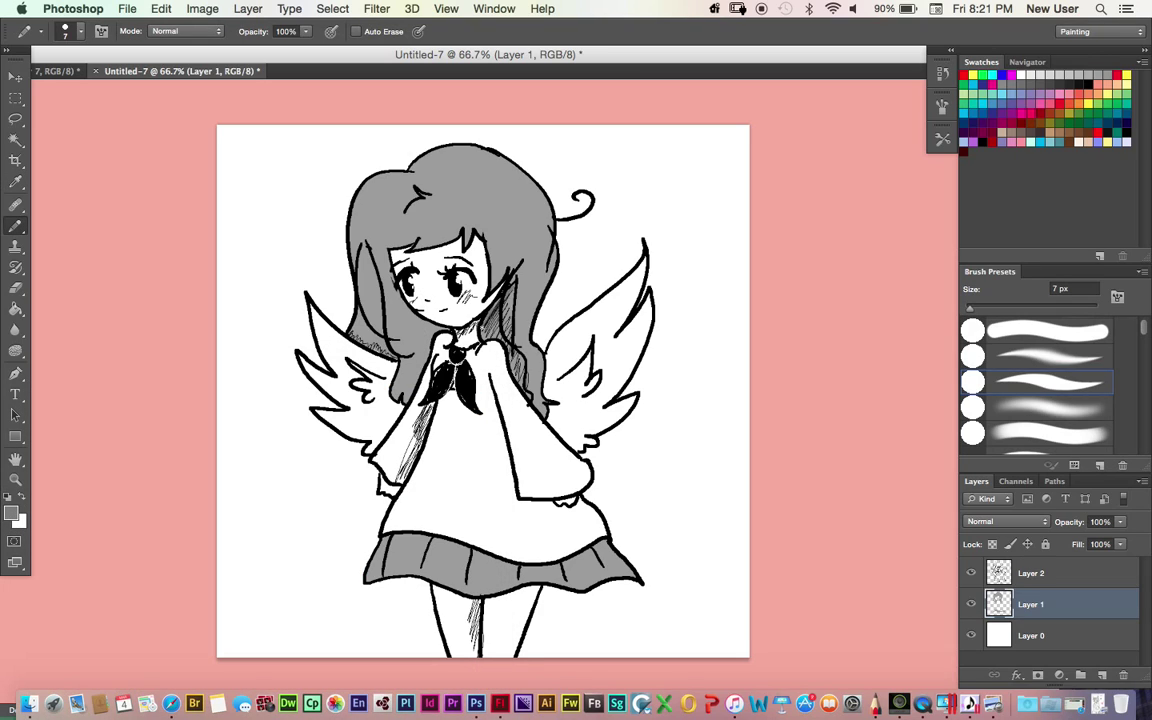
{"action": "left_click_drag", "start_coordinate": [510, 295], "coordinate": [503, 313]}
{"action": "mouse_move", "coordinate": [371, 256]}
{"action": "left_mouse_down"}
{"action": "mouse_move", "coordinate": [383, 329]}
{"action": "mouse_move", "coordinate": [348, 312]}
{"action": "left_mouse_up"}
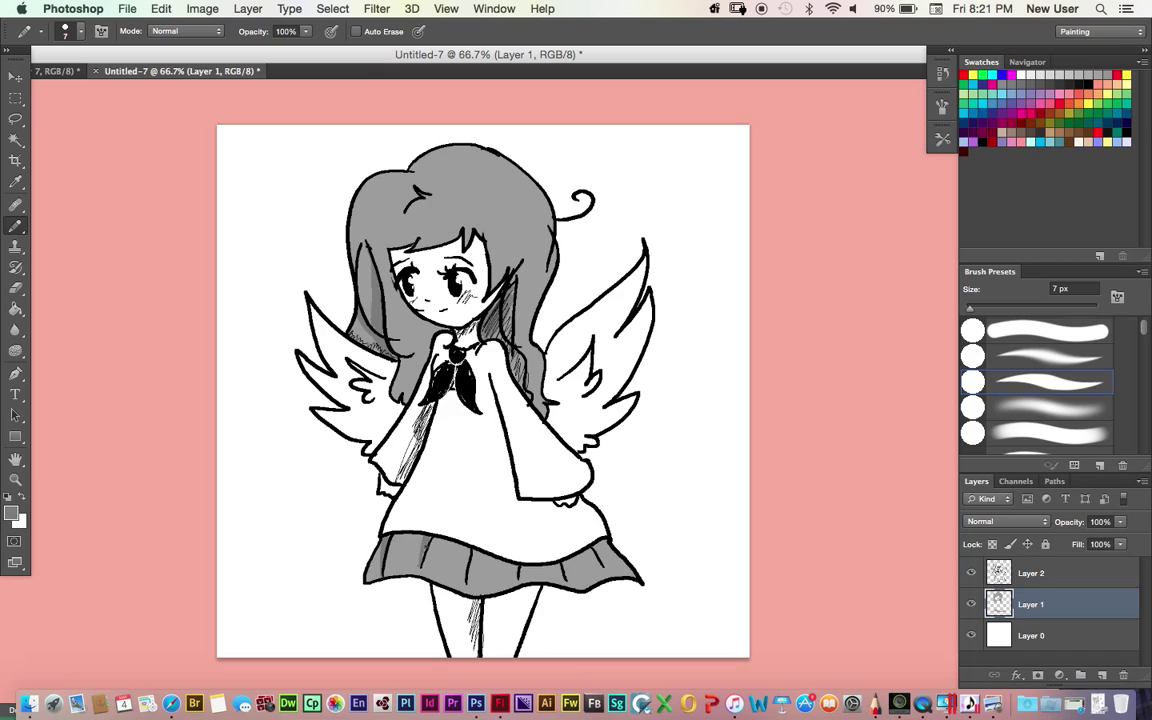
{"action": "left_click_drag", "start_coordinate": [465, 324], "coordinate": [466, 340]}
Choose a light grey and pencil shadows onto the hands, the upper leg and the eyes on Layer 1
{"action": "left_click", "coordinate": [11, 513]}
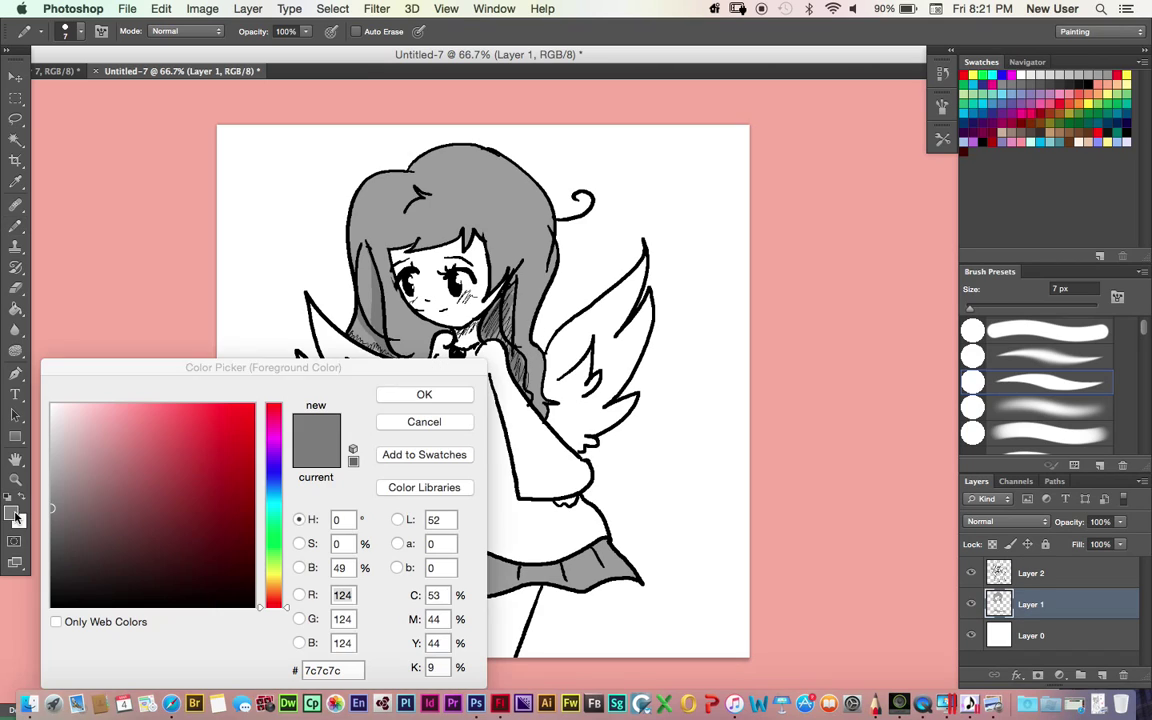
{"action": "left_click", "coordinate": [52, 446]}
{"action": "left_click", "coordinate": [424, 393]}
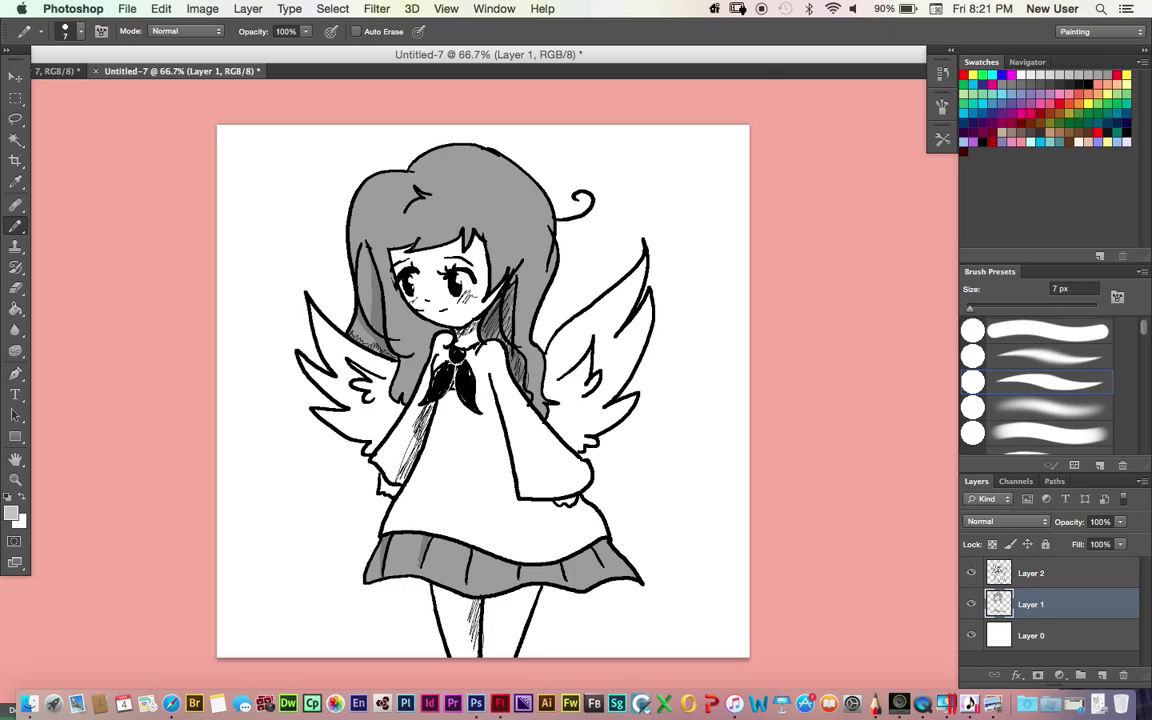
{"action": "left_click_drag", "start_coordinate": [381, 480], "coordinate": [398, 491]}
{"action": "left_click_drag", "start_coordinate": [560, 501], "coordinate": [575, 500]}
{"action": "mouse_move", "coordinate": [472, 606]}
{"action": "left_mouse_down"}
{"action": "mouse_move", "coordinate": [473, 656]}
{"action": "mouse_move", "coordinate": [478, 602]}
{"action": "mouse_move", "coordinate": [436, 589]}
{"action": "mouse_move", "coordinate": [472, 614]}
{"action": "left_mouse_up"}
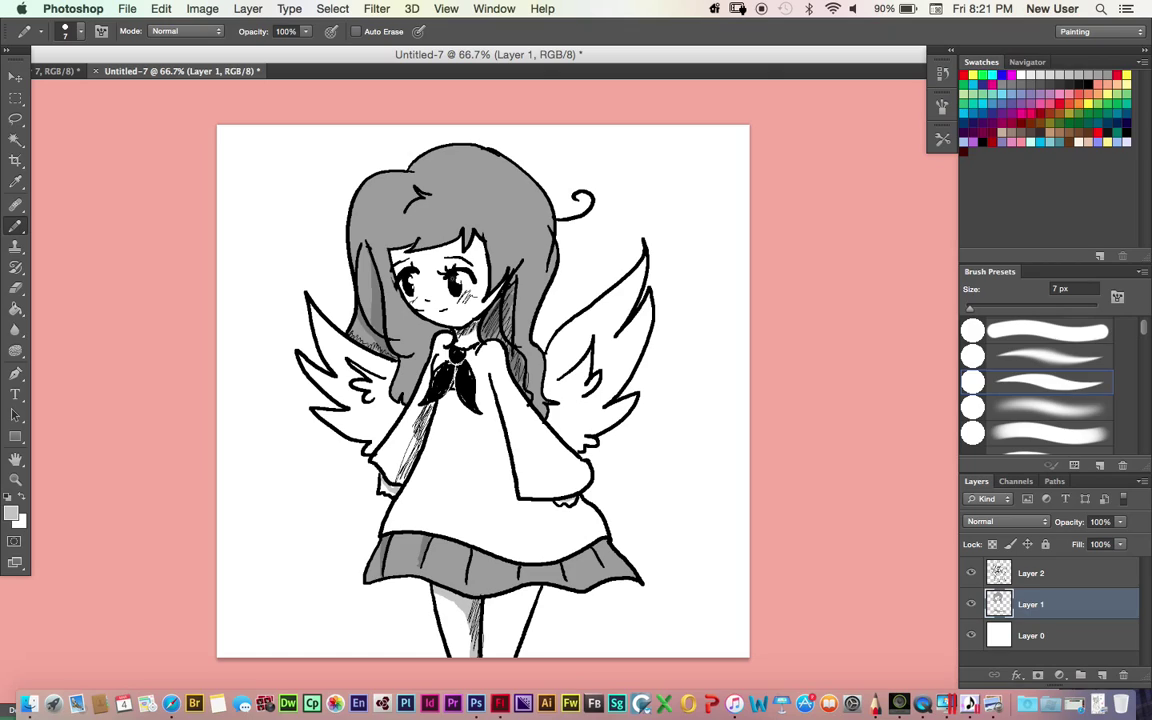
{"action": "left_click_drag", "start_coordinate": [472, 278], "coordinate": [417, 281]}
Set the foreground colour to very light grey #e1e1e1 for the Pencil
{"action": "key", "text": "x"}
{"action": "left_click", "coordinate": [21, 498]}
{"action": "left_click", "coordinate": [12, 514]}
{"action": "left_click_drag", "start_coordinate": [76, 442], "coordinate": [47, 427]}
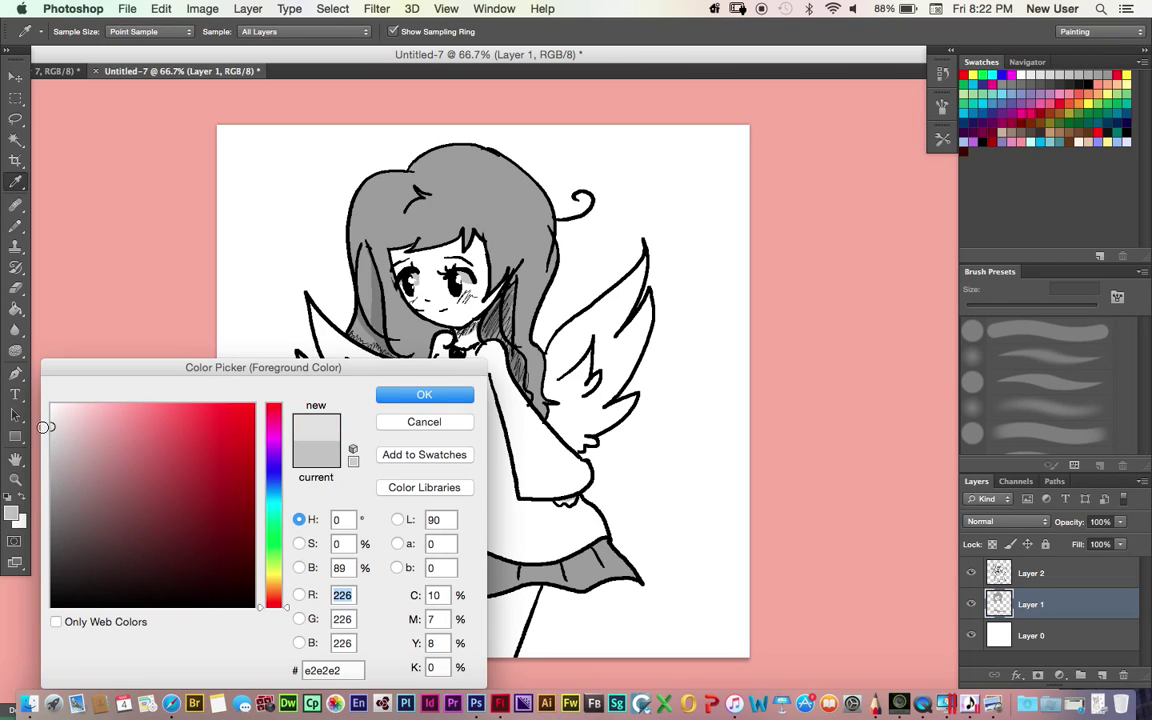
{"action": "key", "text": "Return"}
{"action": "key", "text": "b"}
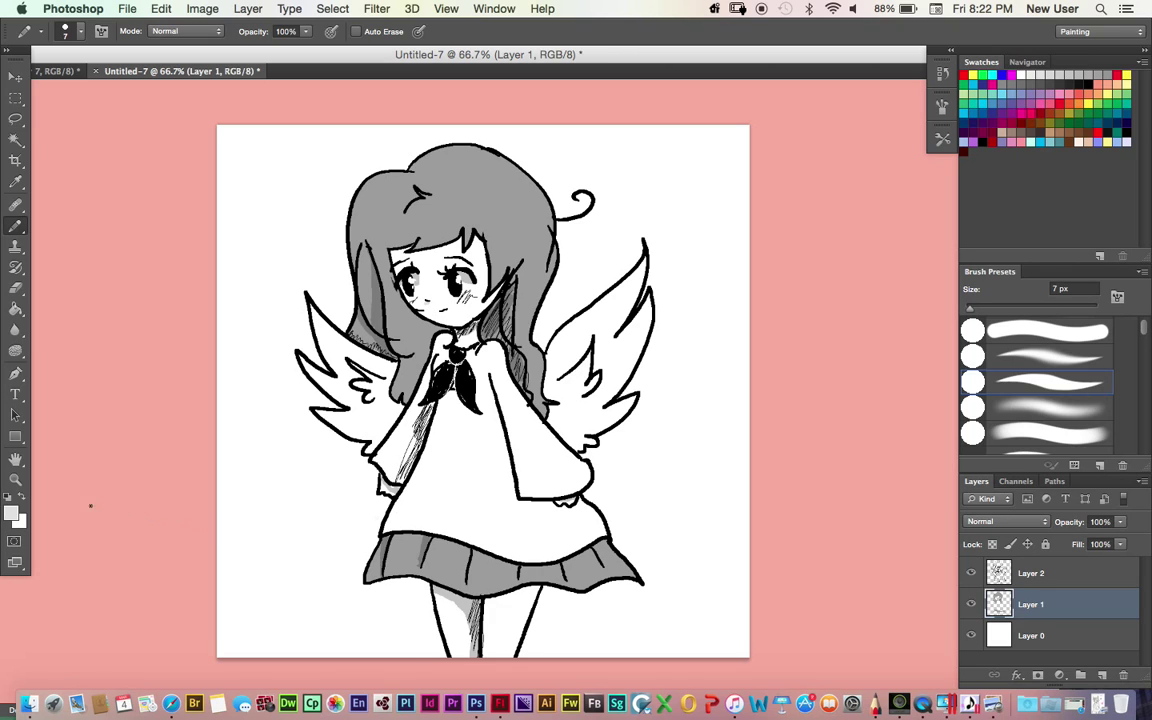
Paint #c1c1c1 shadows with the Pencil along both wings where they meet the hair and sleeves, undoing a stray stroke
{"action": "left_click", "coordinate": [12, 512]}
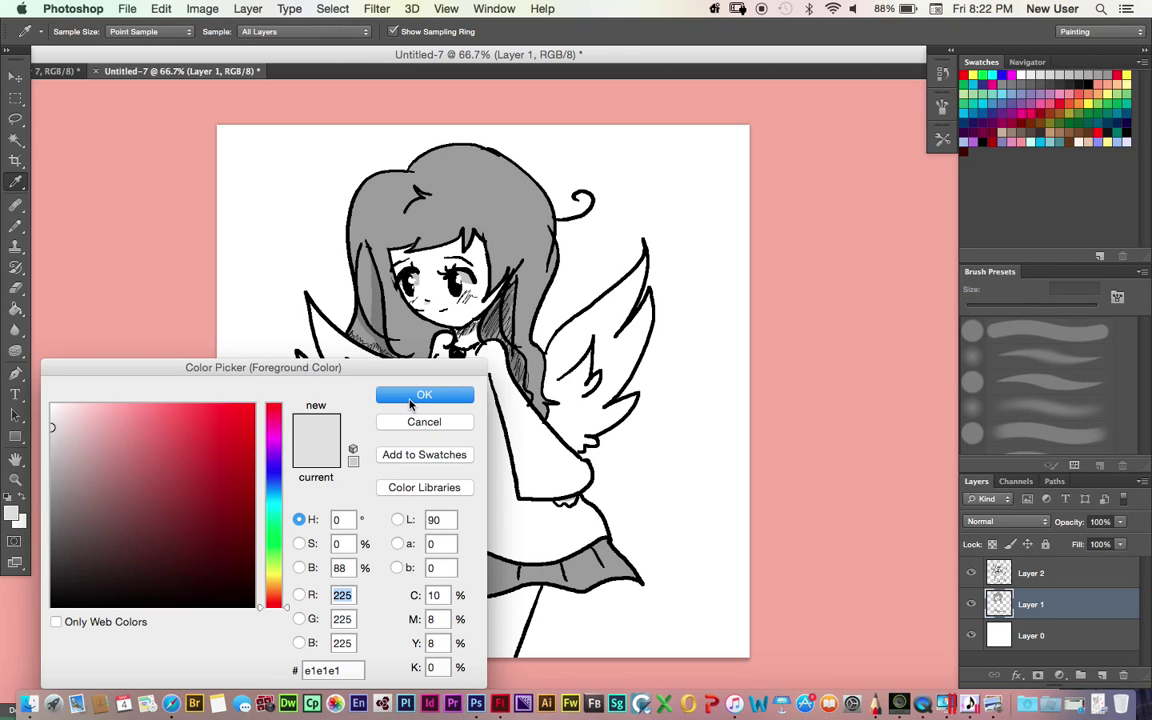
{"action": "left_click_drag", "start_coordinate": [368, 366], "coordinate": [187, 482]}
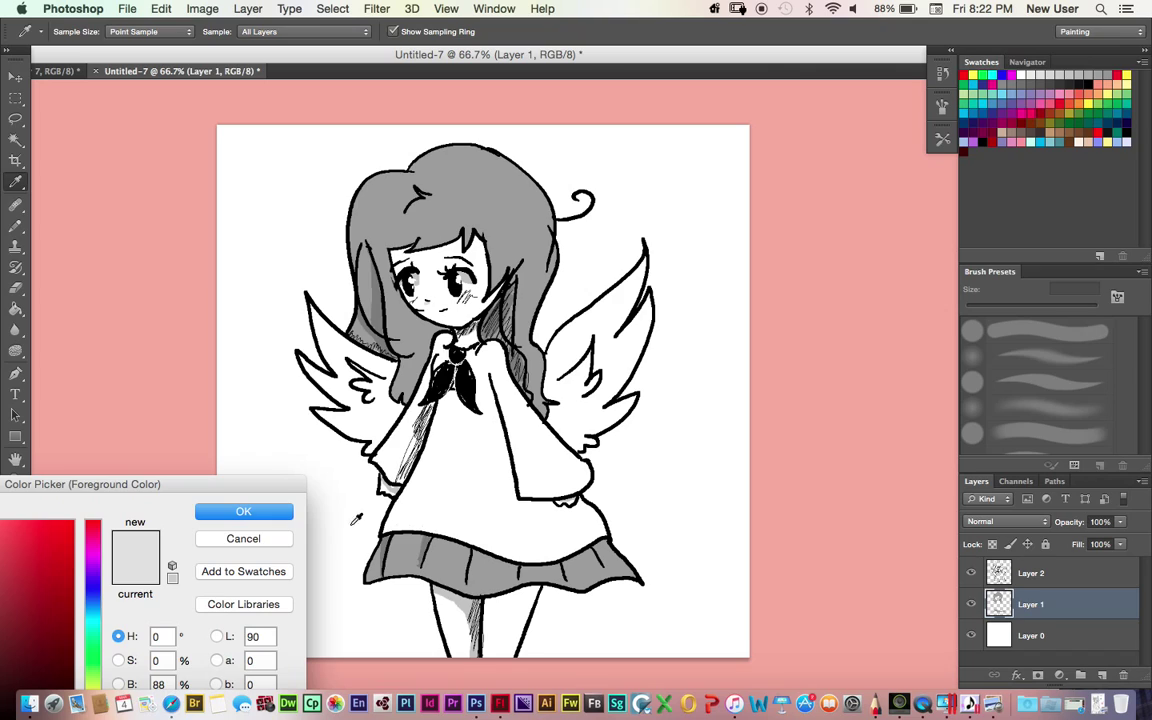
{"action": "left_click_drag", "start_coordinate": [266, 484], "coordinate": [399, 356]}
{"action": "left_click_drag", "start_coordinate": [4, 431], "coordinate": [2, 441]}
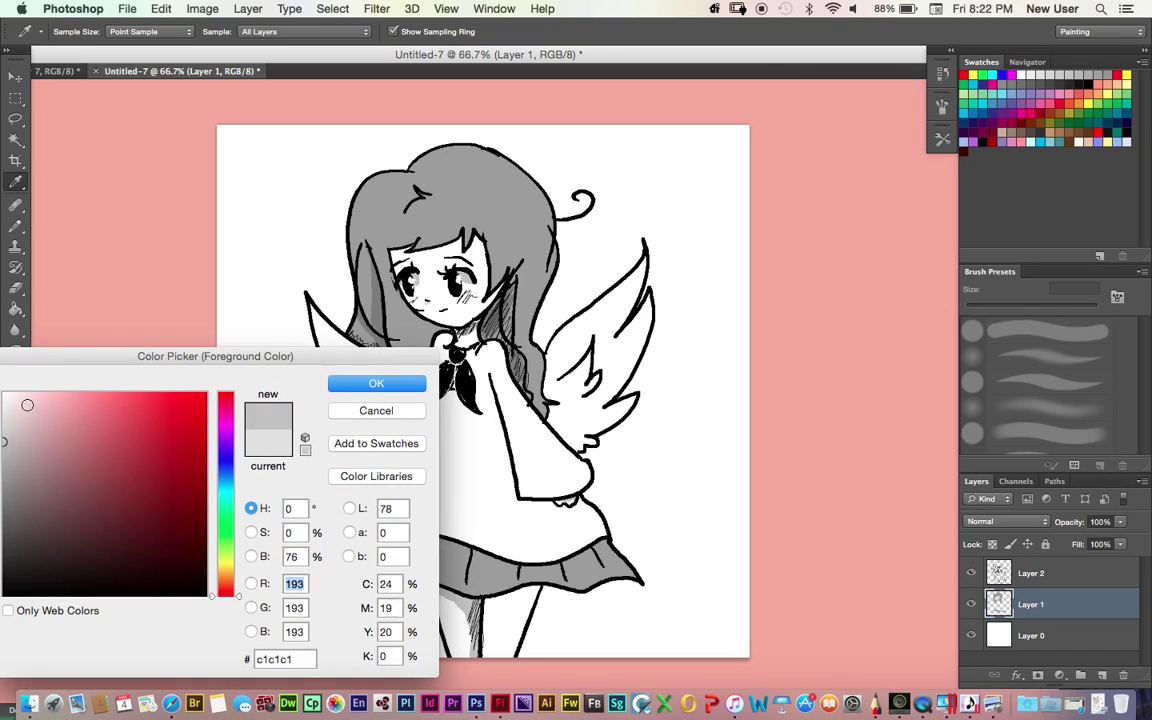
{"action": "left_click", "coordinate": [370, 383]}
{"action": "key", "text": "b"}
{"action": "mouse_move", "coordinate": [373, 453]}
{"action": "left_mouse_down"}
{"action": "mouse_move", "coordinate": [391, 422]}
{"action": "mouse_move", "coordinate": [378, 441]}
{"action": "left_mouse_up"}
{"action": "mouse_move", "coordinate": [396, 363]}
{"action": "left_mouse_down"}
{"action": "mouse_move", "coordinate": [385, 379]}
{"action": "mouse_move", "coordinate": [397, 408]}
{"action": "mouse_move", "coordinate": [389, 381]}
{"action": "left_mouse_up"}
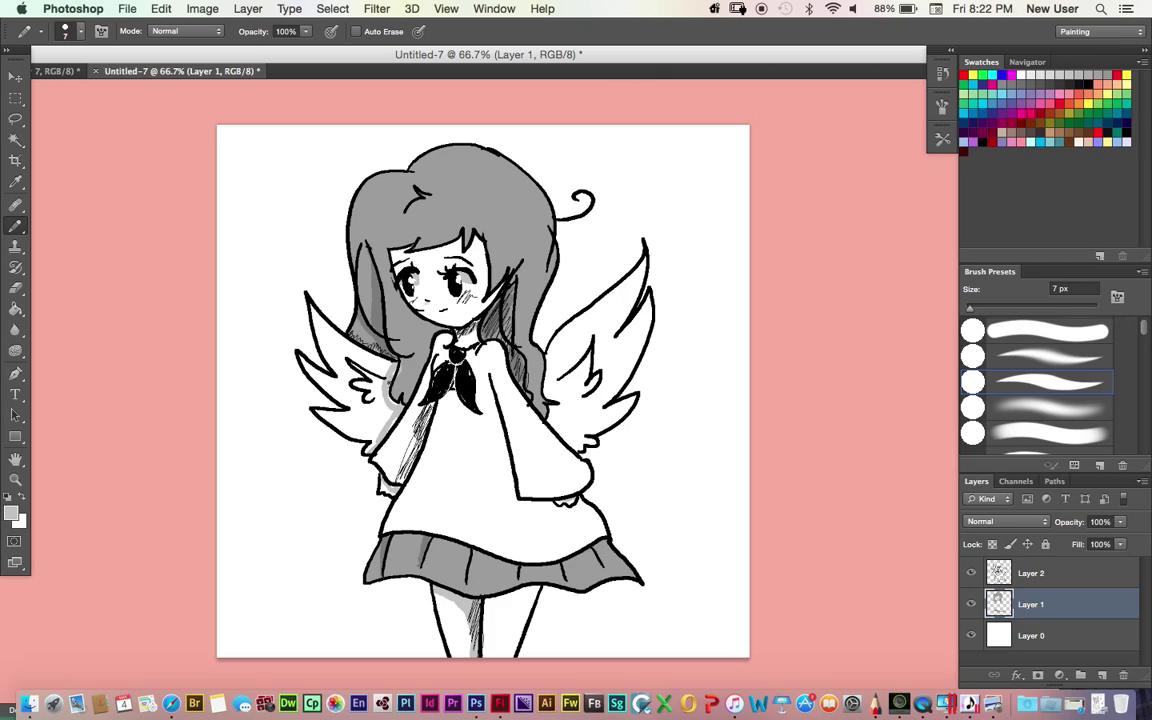
{"action": "left_click_drag", "start_coordinate": [381, 436], "coordinate": [395, 406]}
{"action": "mouse_move", "coordinate": [551, 356]}
{"action": "left_mouse_down"}
{"action": "mouse_move", "coordinate": [550, 400]}
{"action": "mouse_move", "coordinate": [581, 451]}
{"action": "mouse_move", "coordinate": [559, 418]}
{"action": "mouse_move", "coordinate": [549, 363]}
{"action": "left_mouse_up"}
{"action": "key", "text": "super+z"}
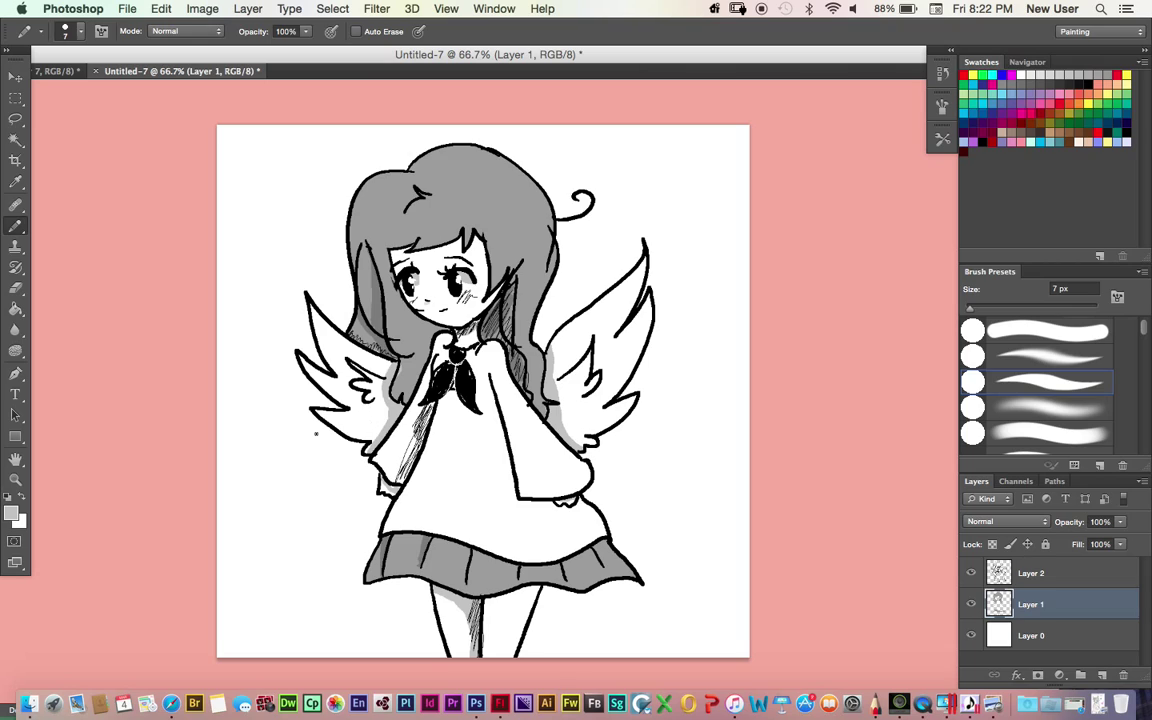
Sample a grey from the shaded hair as the foreground colour
{"action": "left_click", "coordinate": [11, 513]}
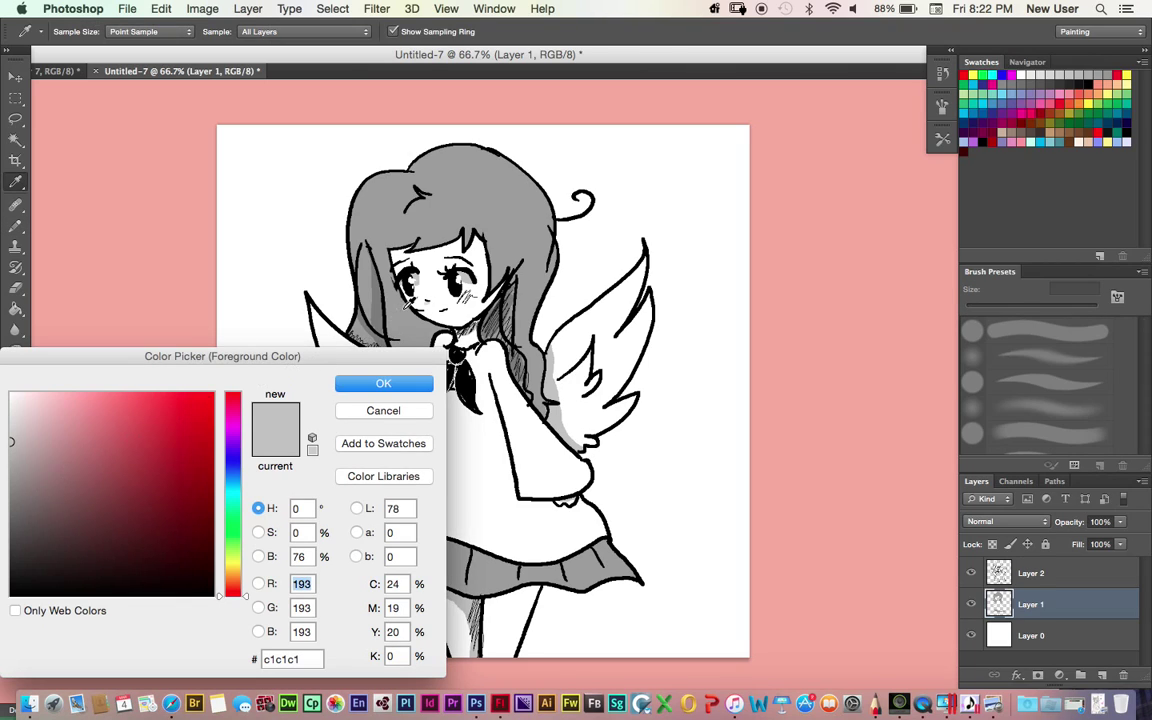
{"action": "left_click", "coordinate": [366, 272]}
{"action": "left_click", "coordinate": [410, 414]}
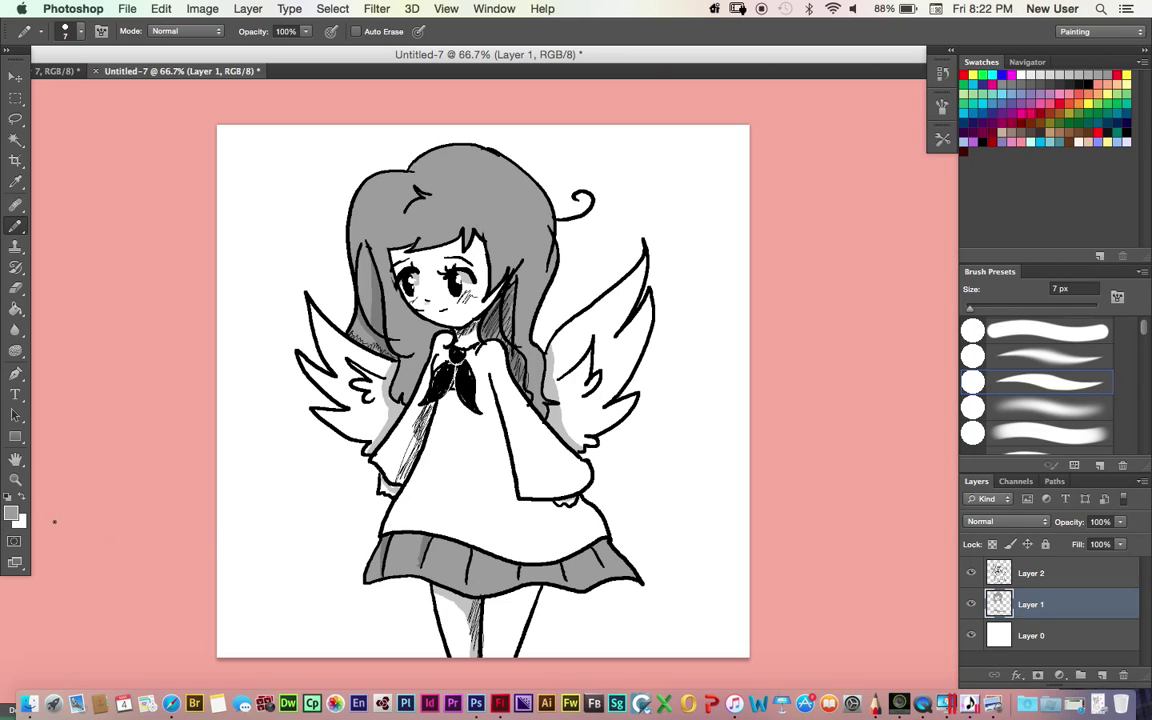
Merge the line art layer down into Layer 1 and add a new empty layer directly beneath the drawing
{"action": "left_click", "coordinate": [1041, 575]}
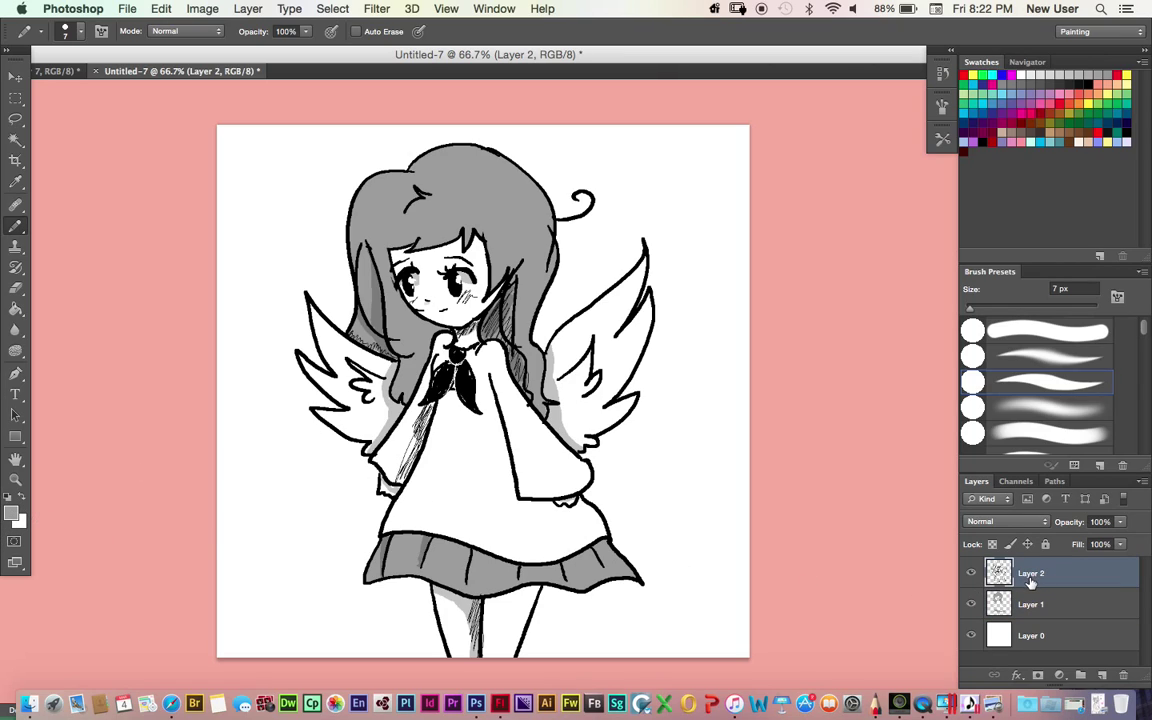
{"action": "key", "text": "super+e"}
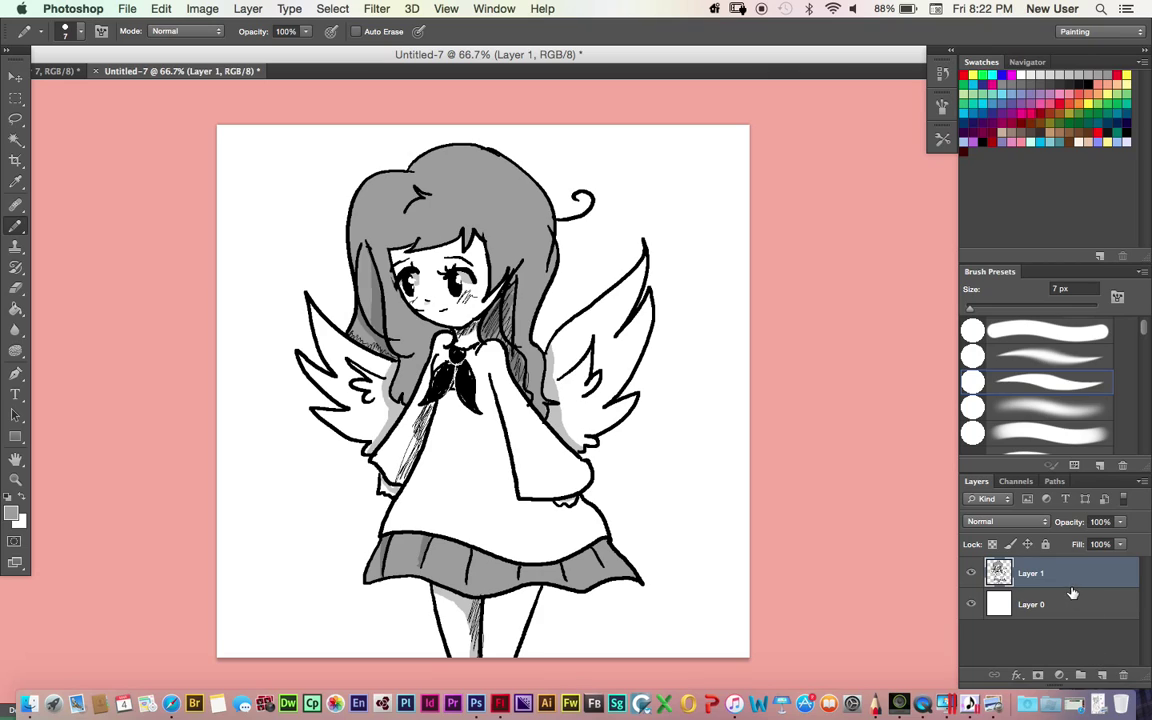
{"action": "left_click", "coordinate": [1102, 677]}
{"action": "left_click_drag", "start_coordinate": [1043, 573], "coordinate": [1048, 620]}
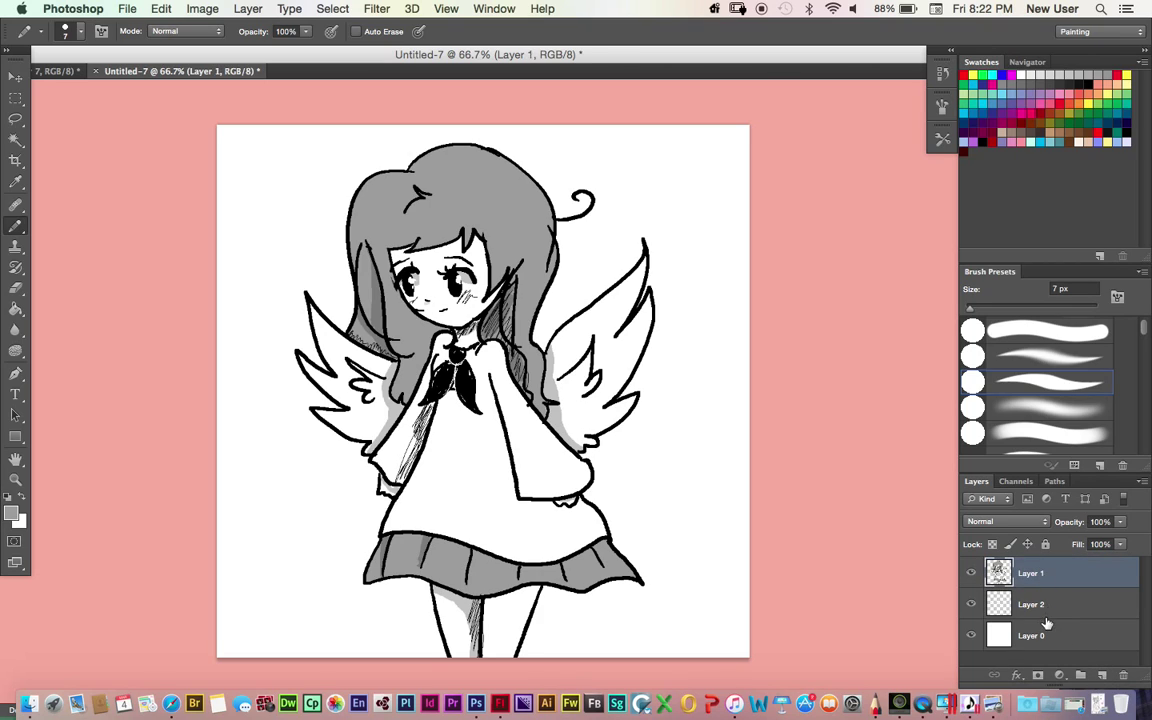
{"action": "double_click", "coordinate": [1046, 612]}
{"action": "left_click", "coordinate": [765, 223]}
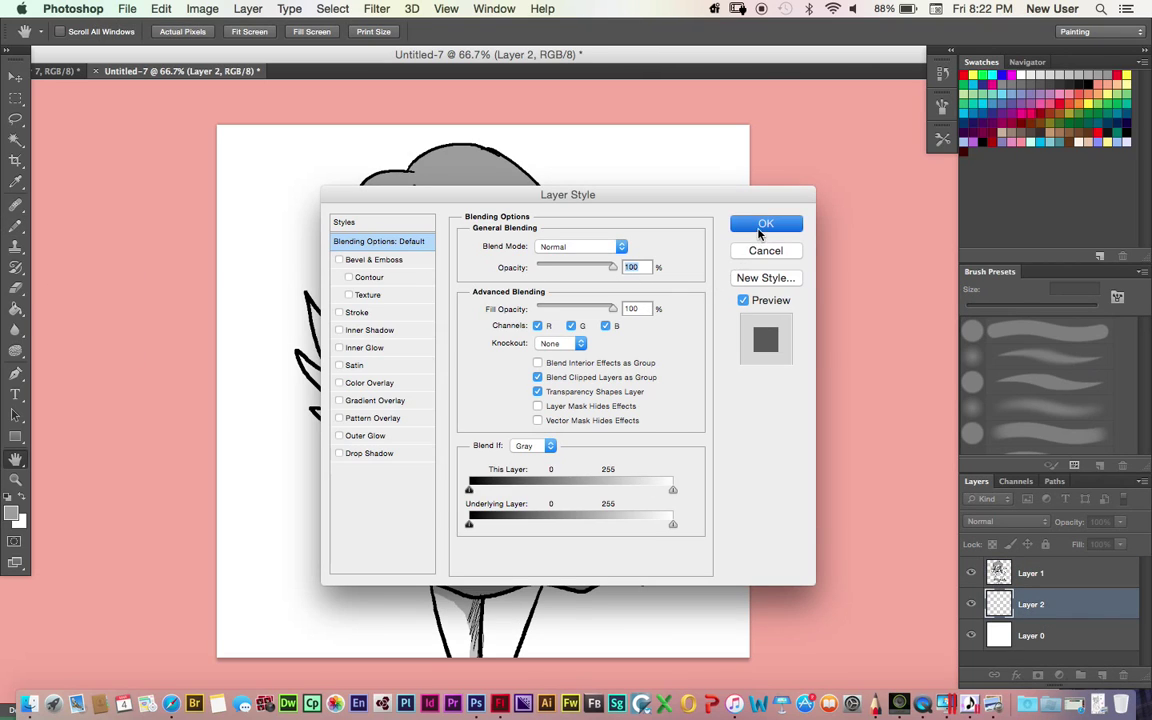
Fill the new Layer 2 with white using the Paint Bucket
{"action": "key", "text": "b"}
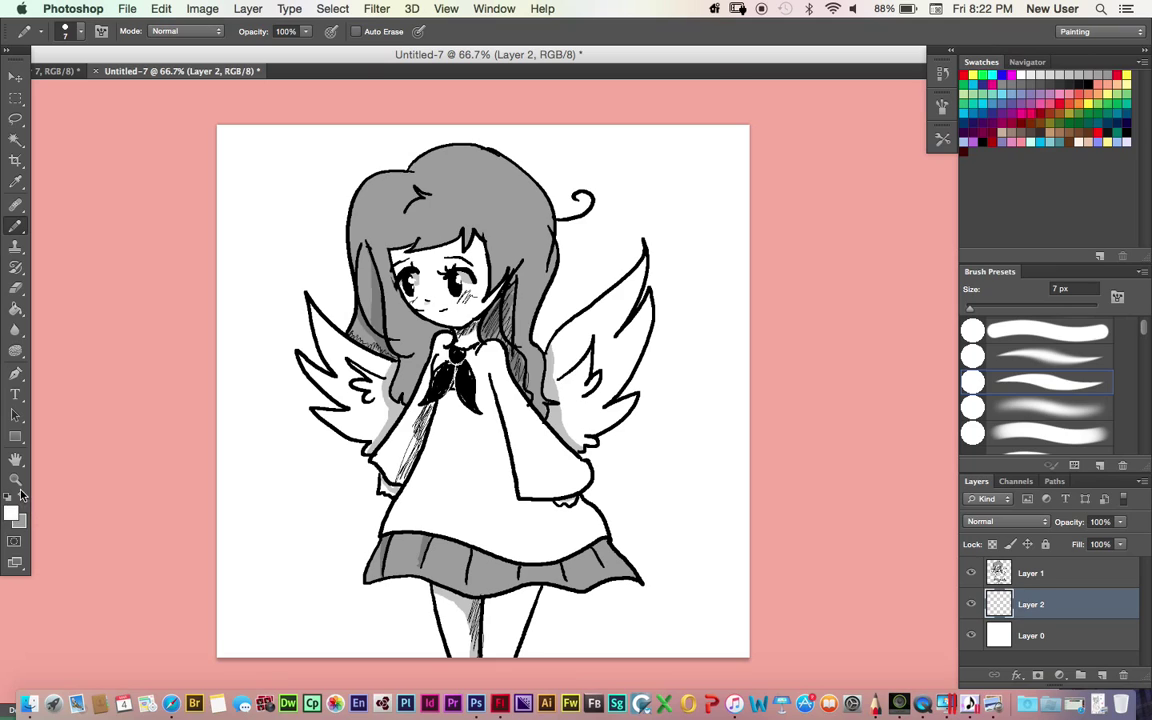
{"action": "left_click", "coordinate": [27, 310]}
{"action": "left_click", "coordinate": [264, 309]}
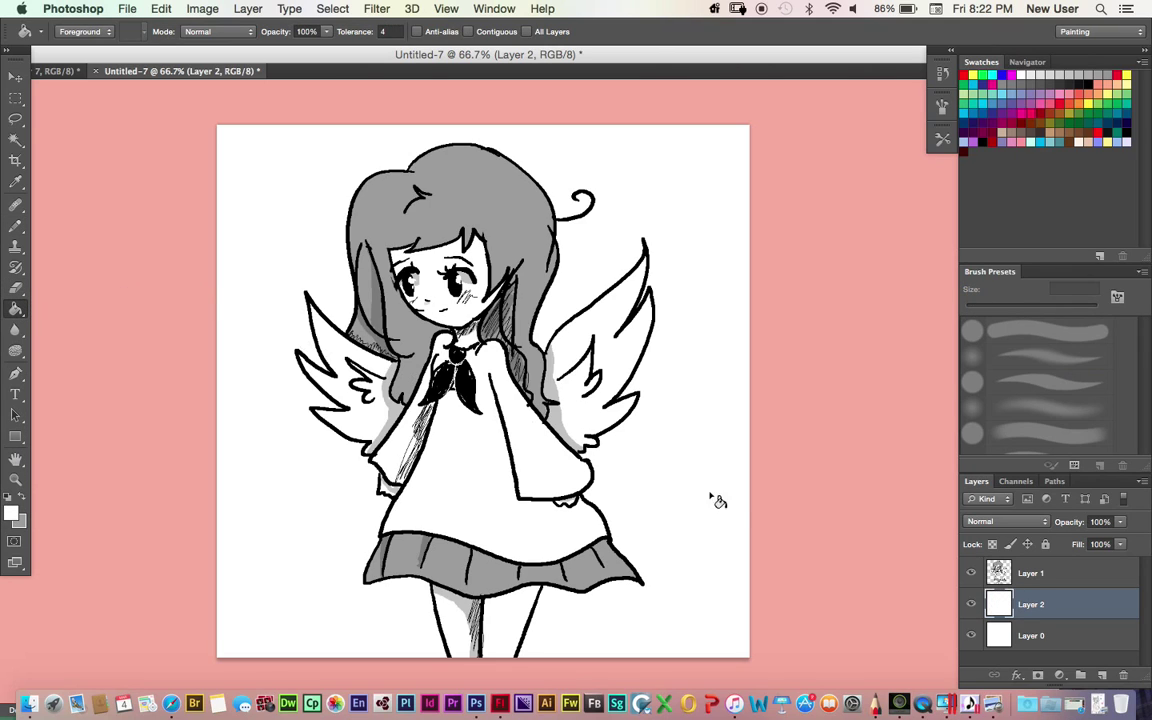
Select the area outside the girl on Layer 1 with the Magic Wand, delete it from white Layer 2, and deselect
{"action": "left_click", "coordinate": [1008, 575]}
{"action": "key", "text": "w"}
{"action": "left_click", "coordinate": [300, 151]}
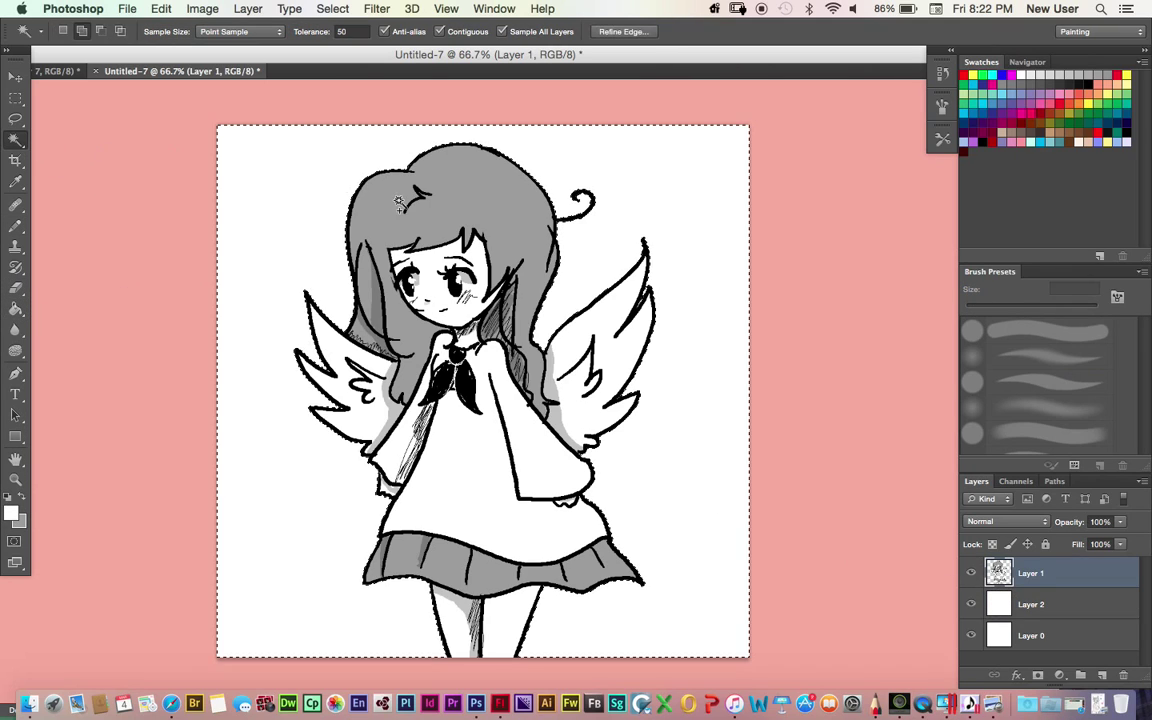
{"action": "left_click", "coordinate": [1062, 607]}
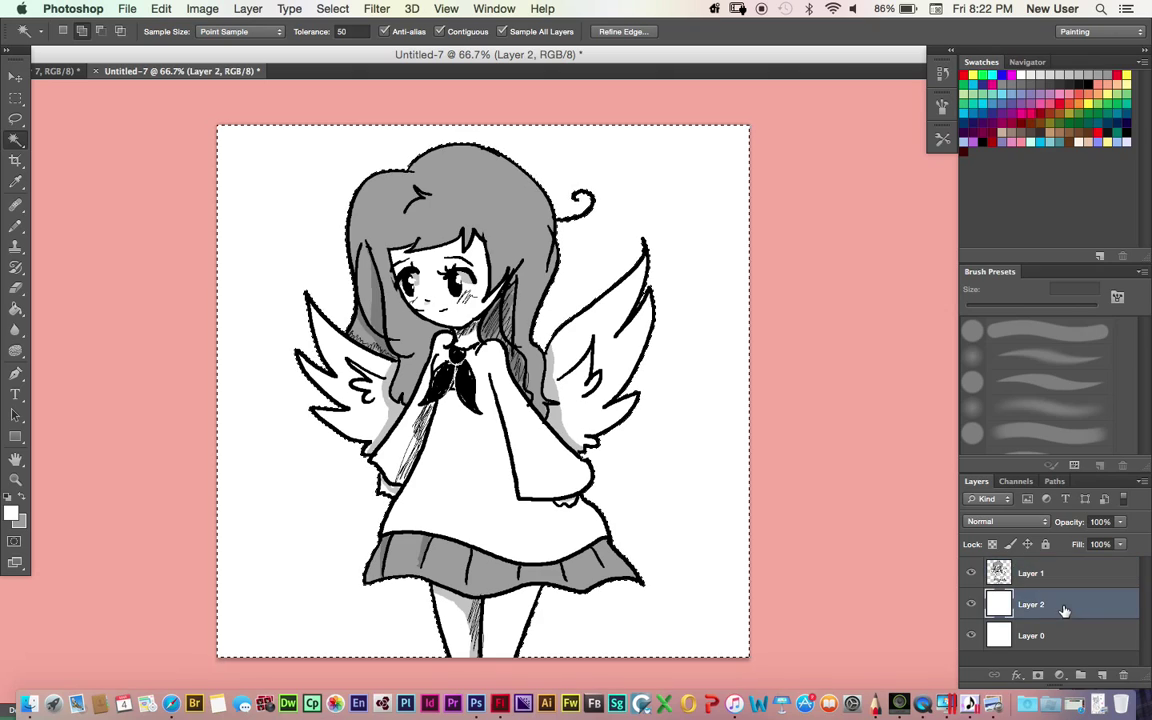
{"action": "key", "text": "Delete"}
{"action": "key", "text": "super+d"}
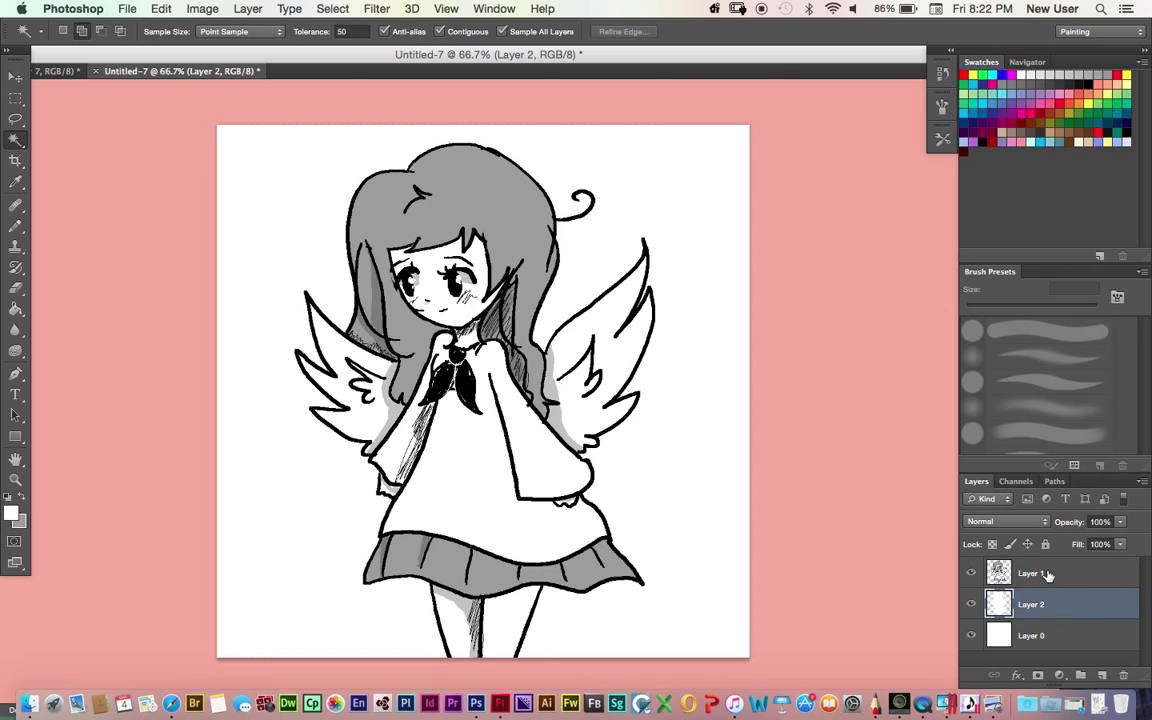
Merge the drawing with its white base layer and place a new empty layer between it and Layer 0
{"action": "left_click", "coordinate": [1048, 577]}
{"action": "key", "text": "super+e"}
{"action": "left_click", "coordinate": [1102, 675]}
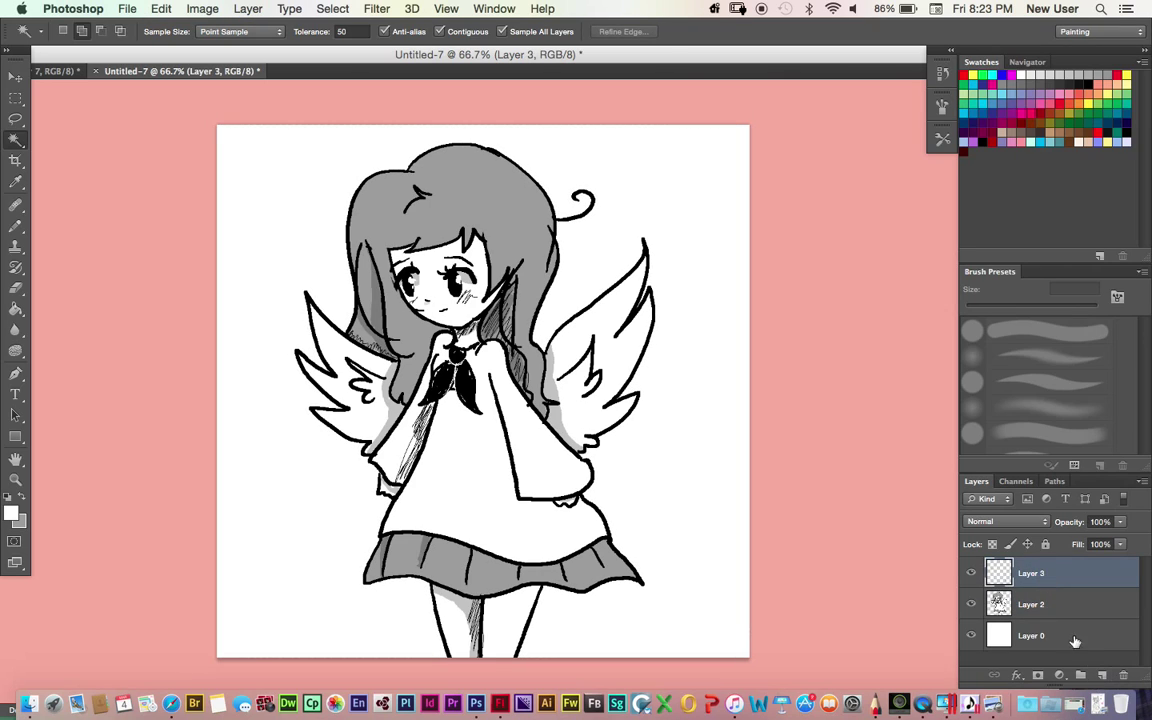
{"action": "left_click_drag", "start_coordinate": [1055, 614], "coordinate": [1052, 564]}
{"action": "left_click", "coordinate": [1053, 605]}
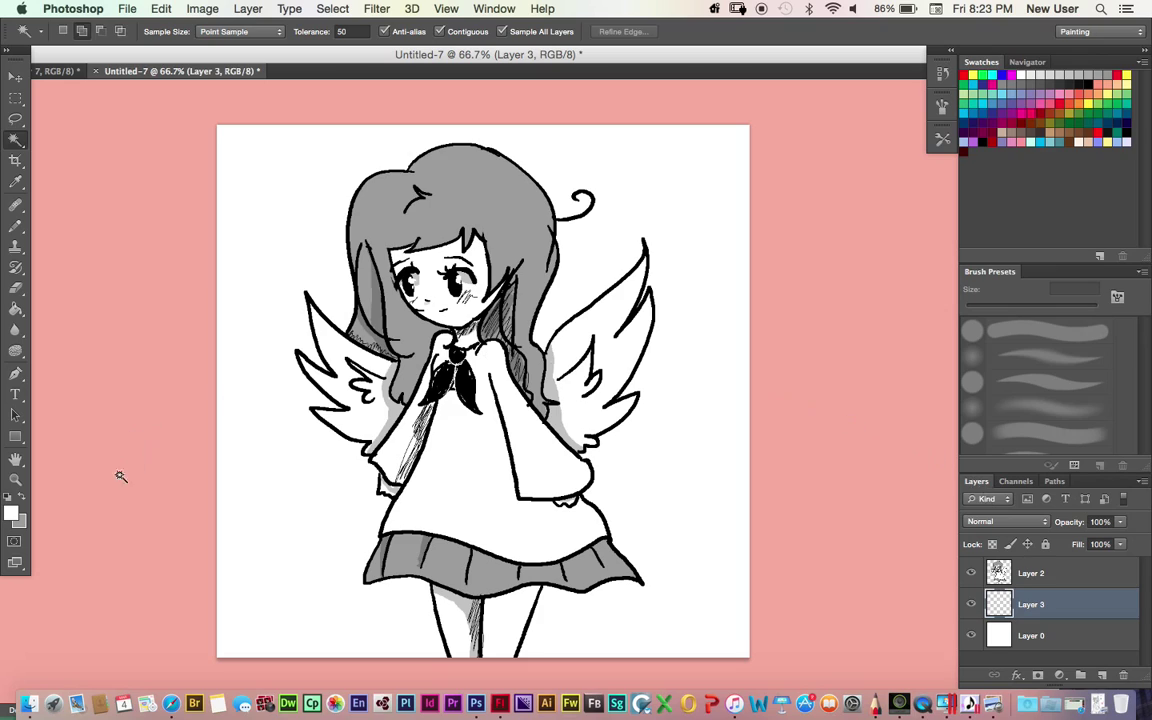
Fill background Layer 0 with pale blue #dce4f7
{"action": "left_click", "coordinate": [1018, 645]}
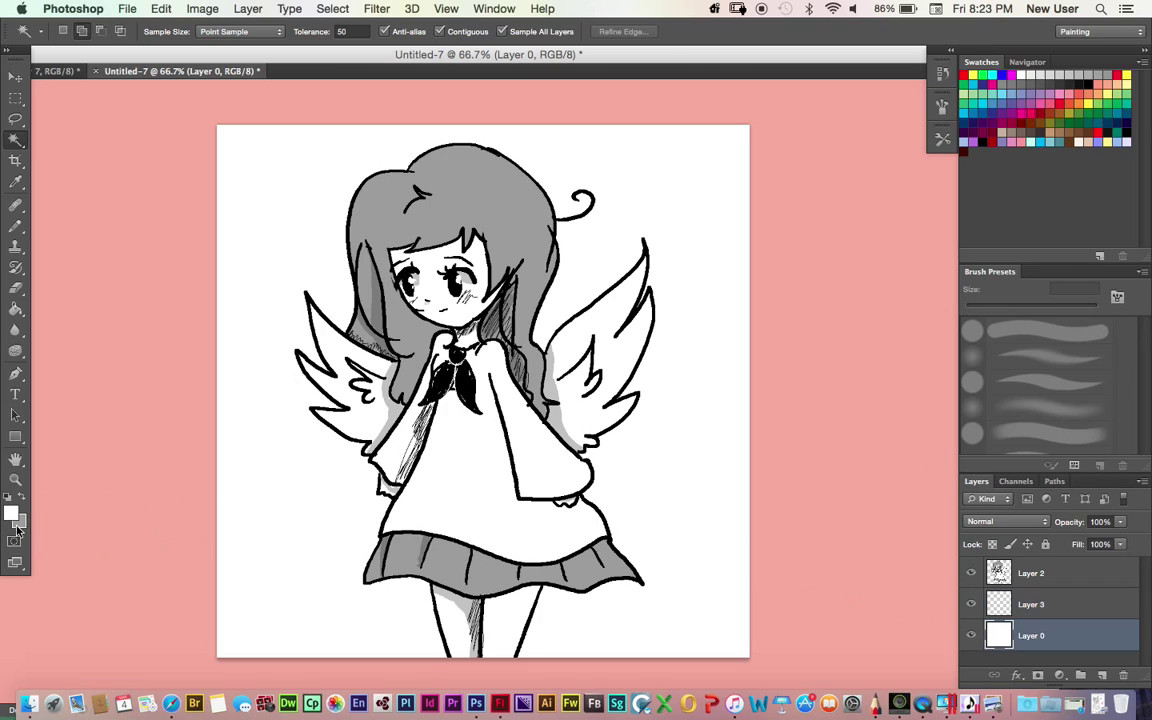
{"action": "left_click", "coordinate": [12, 514]}
{"action": "left_click", "coordinate": [32, 399]}
{"action": "left_click", "coordinate": [233, 430]}
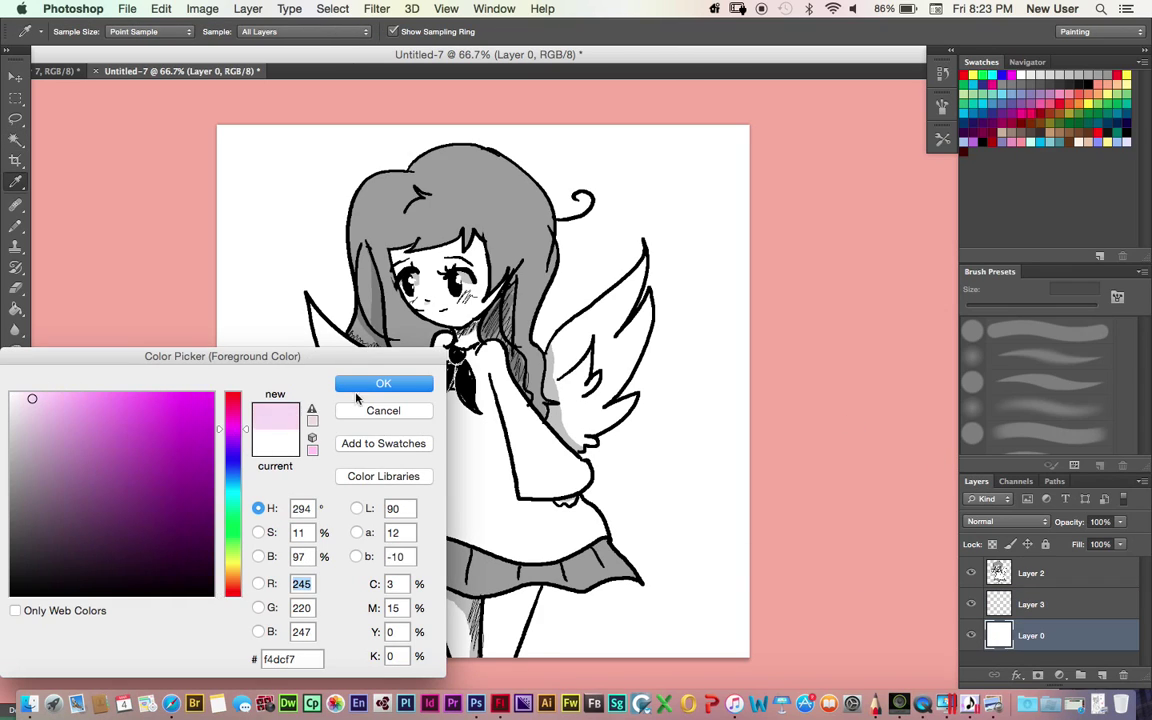
{"action": "left_click", "coordinate": [233, 471]}
{"action": "left_click", "coordinate": [370, 388]}
{"action": "key", "text": "g"}
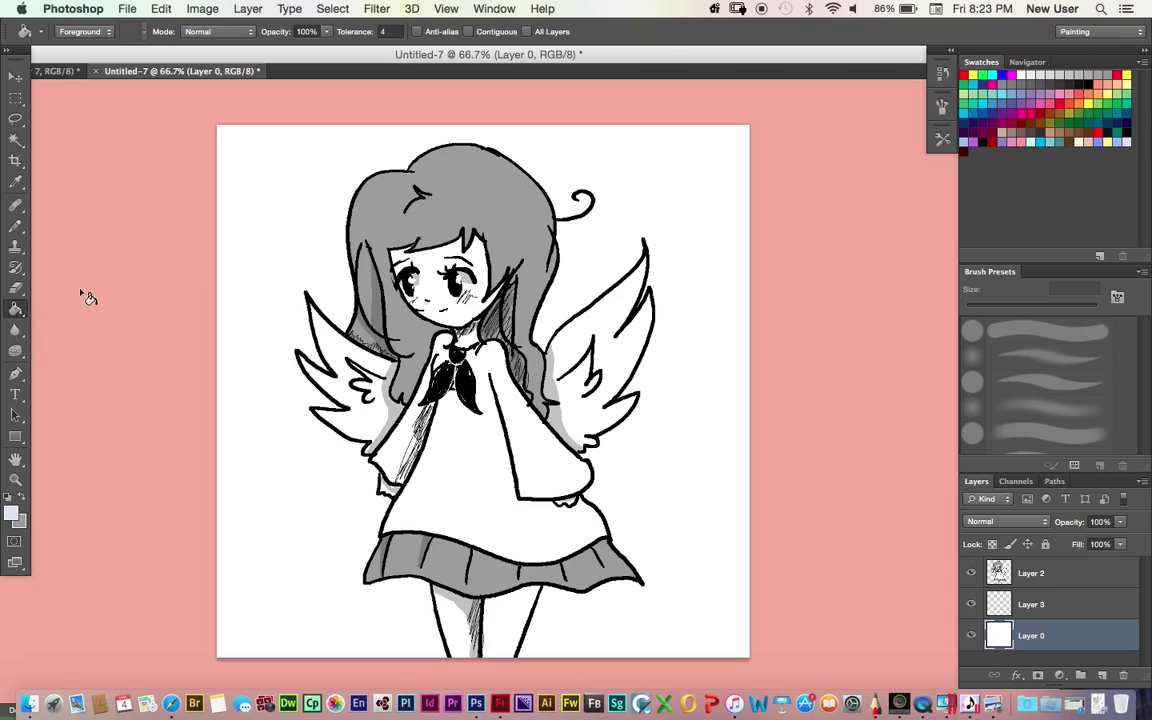
{"action": "key", "text": "alt+BackSpace"}
Try purple and pink hues, and set the foreground to a light blue stronger than the background
{"action": "left_click", "coordinate": [11, 512]}
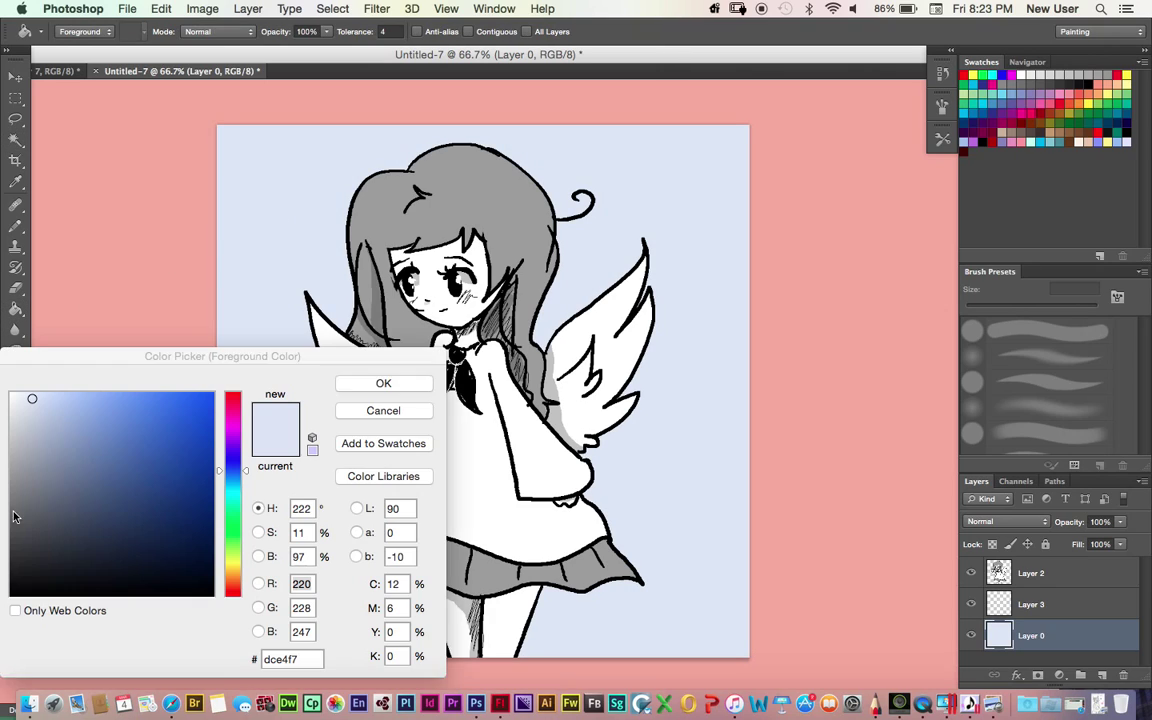
{"action": "left_click", "coordinate": [232, 444]}
{"action": "left_click", "coordinate": [232, 434]}
{"action": "left_click_drag", "start_coordinate": [51, 394], "coordinate": [57, 392]}
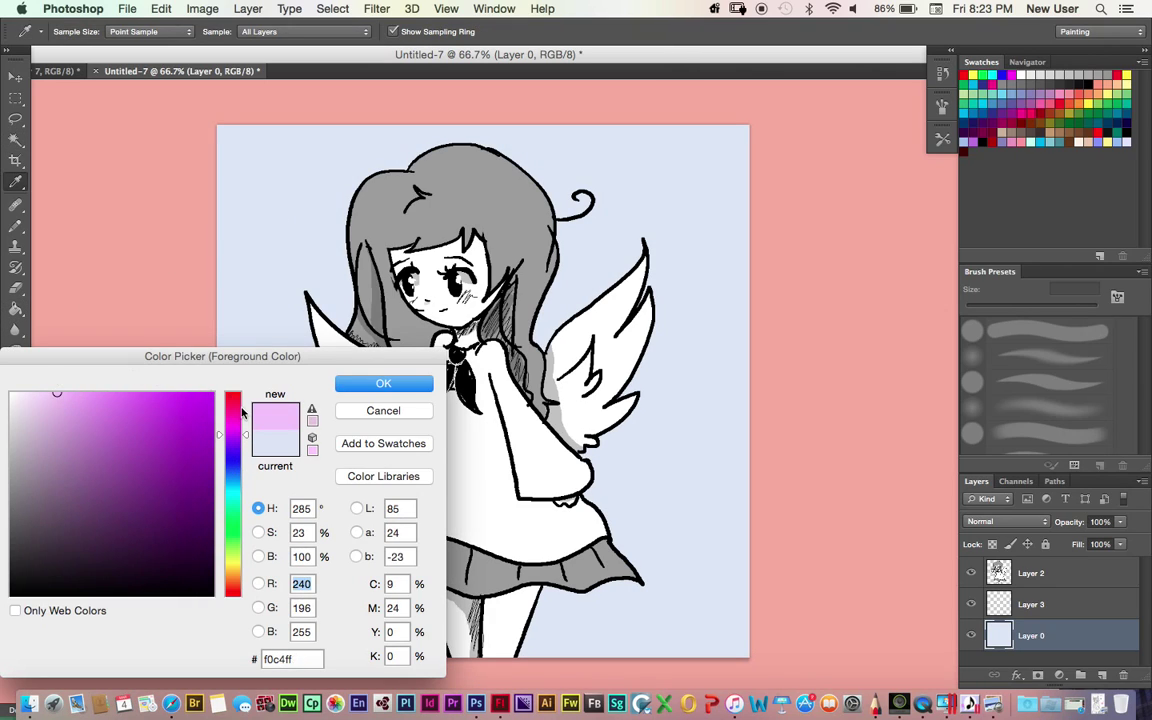
{"action": "left_click_drag", "start_coordinate": [228, 396], "coordinate": [232, 390]}
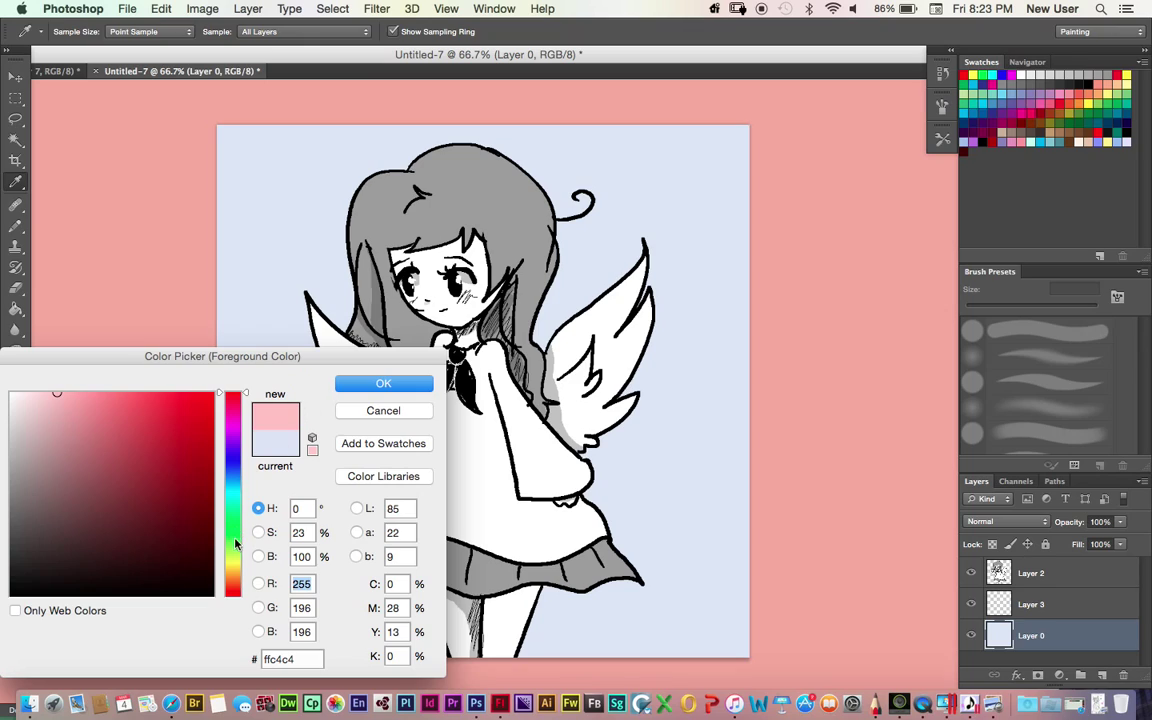
{"action": "left_click_drag", "start_coordinate": [240, 556], "coordinate": [275, 446]}
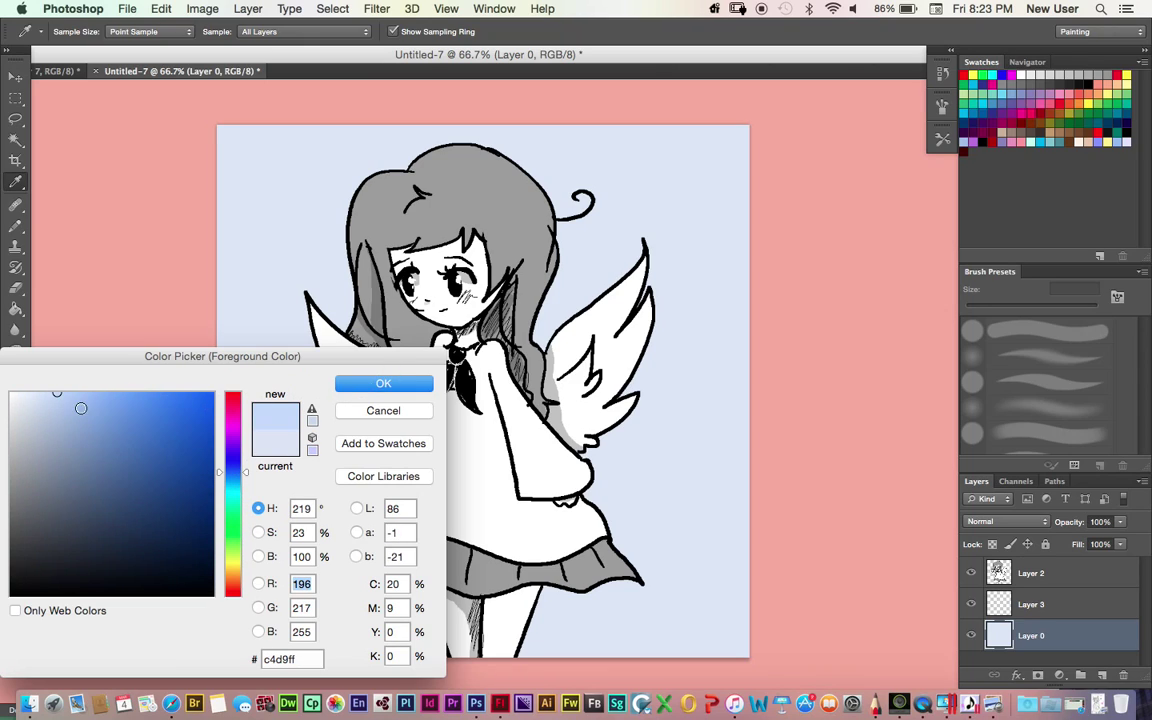
{"action": "left_click", "coordinate": [85, 393]}
{"action": "left_click", "coordinate": [358, 388]}
Switch to the 7 px Pencil, try a short light blue stroke on Layer 0, and undo it
{"action": "left_click", "coordinate": [15, 226]}
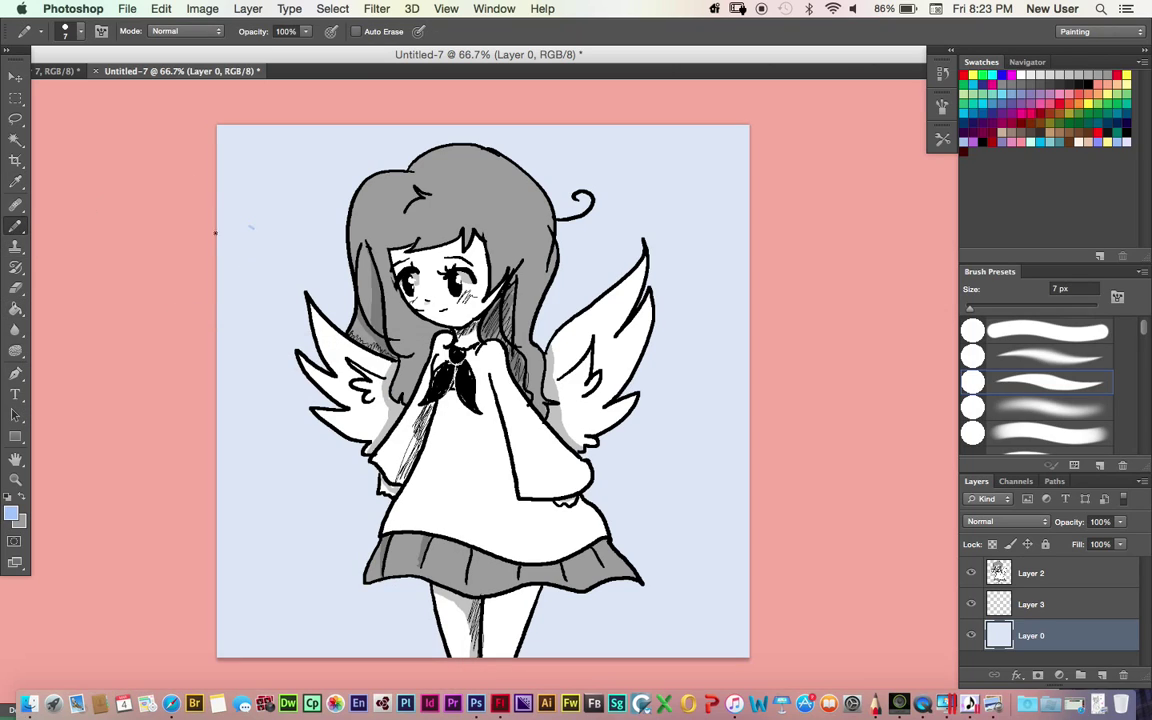
{"action": "mouse_move", "coordinate": [215, 233]}
{"action": "left_mouse_down"}
{"action": "mouse_move", "coordinate": [250, 262]}
{"action": "mouse_move", "coordinate": [240, 225]}
{"action": "mouse_move", "coordinate": [216, 246]}
{"action": "left_mouse_up"}
{"action": "left_click", "coordinate": [161, 8]}
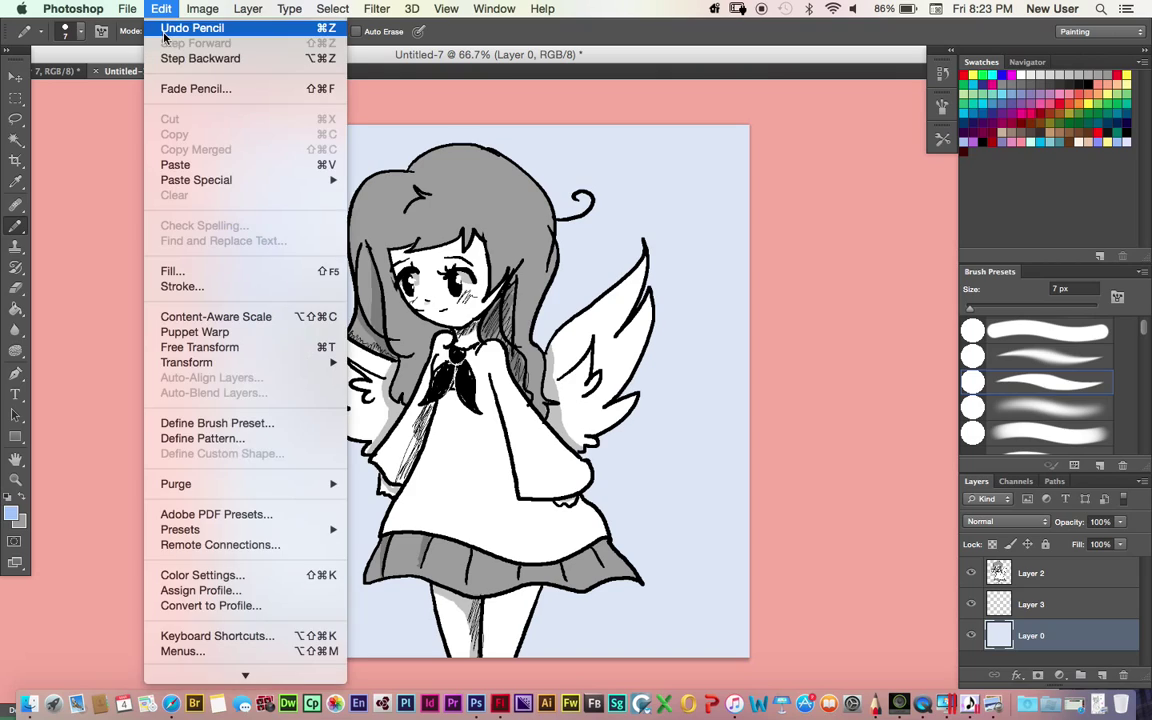
{"action": "left_click", "coordinate": [164, 30]}
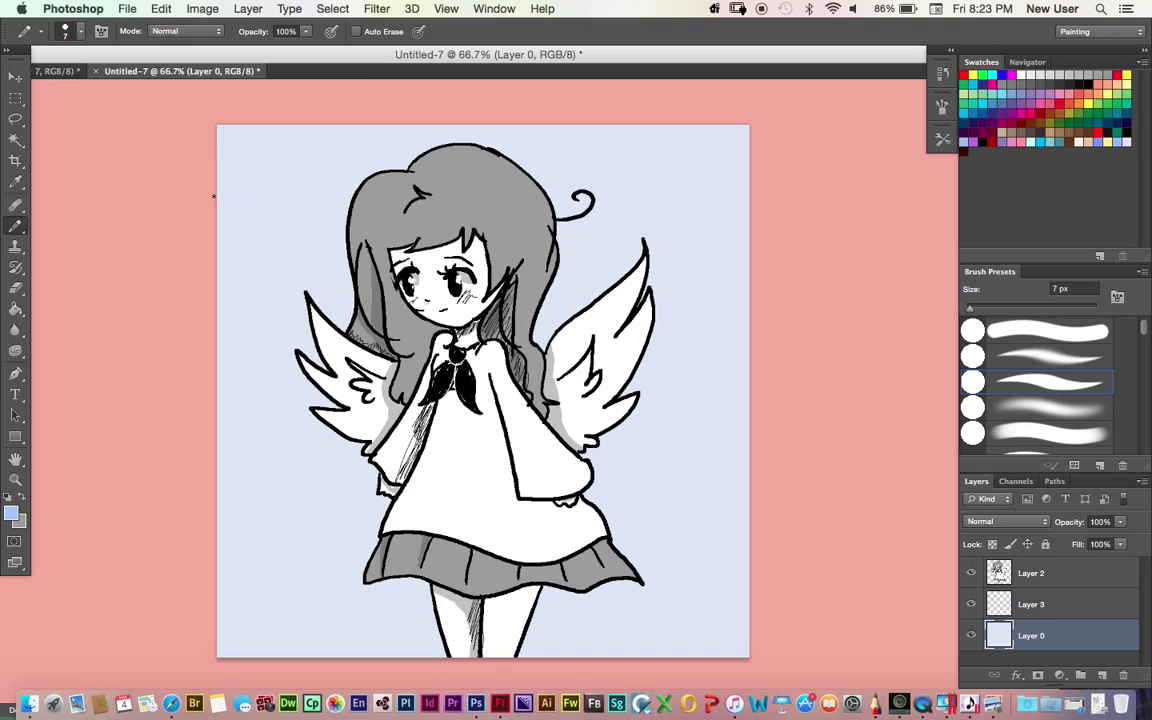
Hatch all four corners of the background with light blue pencil strokes, extending the upper-right hatching down the canvas edge
{"action": "mouse_move", "coordinate": [231, 113]}
{"action": "left_mouse_down"}
{"action": "mouse_move", "coordinate": [193, 193]}
{"action": "mouse_move", "coordinate": [211, 180]}
{"action": "mouse_move", "coordinate": [222, 190]}
{"action": "mouse_move", "coordinate": [208, 244]}
{"action": "mouse_move", "coordinate": [299, 128]}
{"action": "left_mouse_up"}
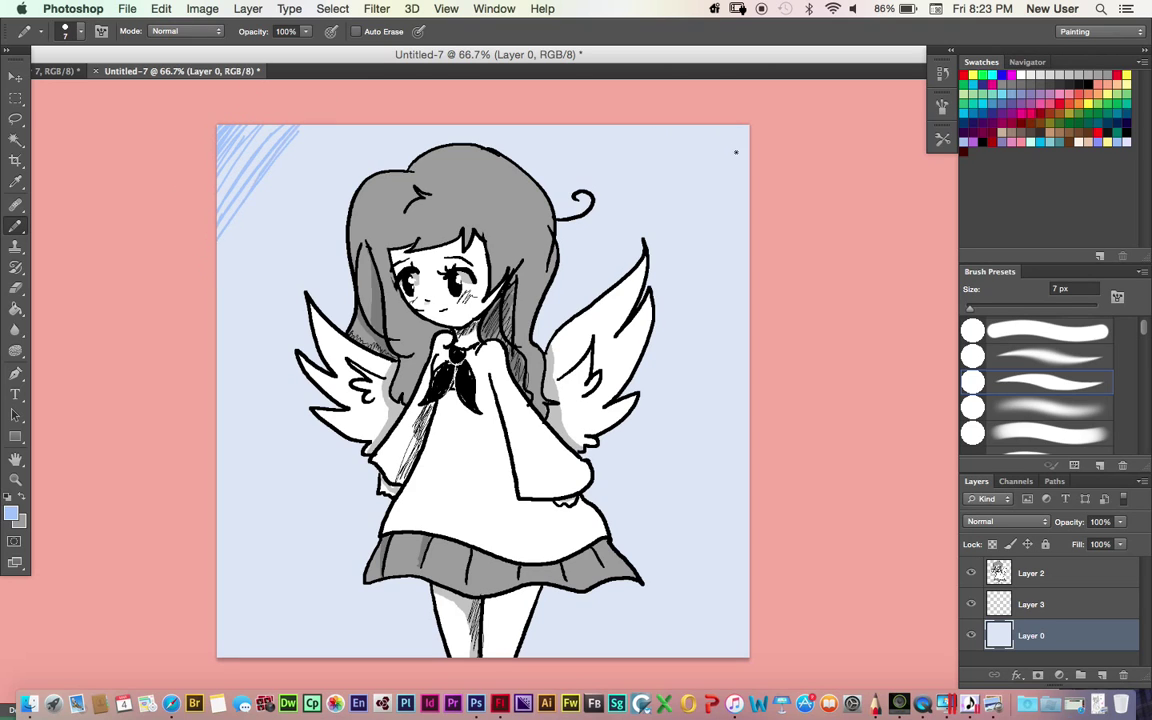
{"action": "mouse_move", "coordinate": [702, 55]}
{"action": "left_mouse_down"}
{"action": "mouse_move", "coordinate": [705, 117]}
{"action": "mouse_move", "coordinate": [653, 63]}
{"action": "left_mouse_up"}
{"action": "left_click_drag", "start_coordinate": [650, 122], "coordinate": [701, 217]}
{"action": "mouse_move", "coordinate": [700, 545]}
{"action": "left_mouse_down"}
{"action": "mouse_move", "coordinate": [625, 650]}
{"action": "mouse_move", "coordinate": [640, 655]}
{"action": "left_mouse_up"}
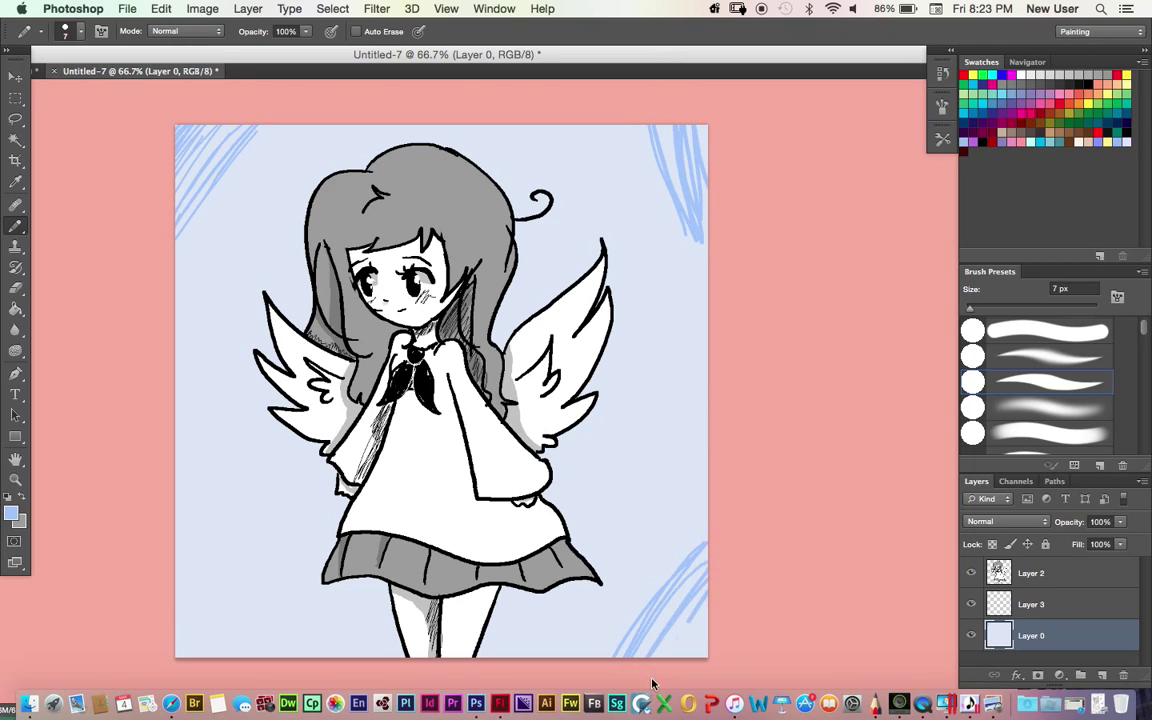
{"action": "left_click_drag", "start_coordinate": [178, 535], "coordinate": [242, 638]}
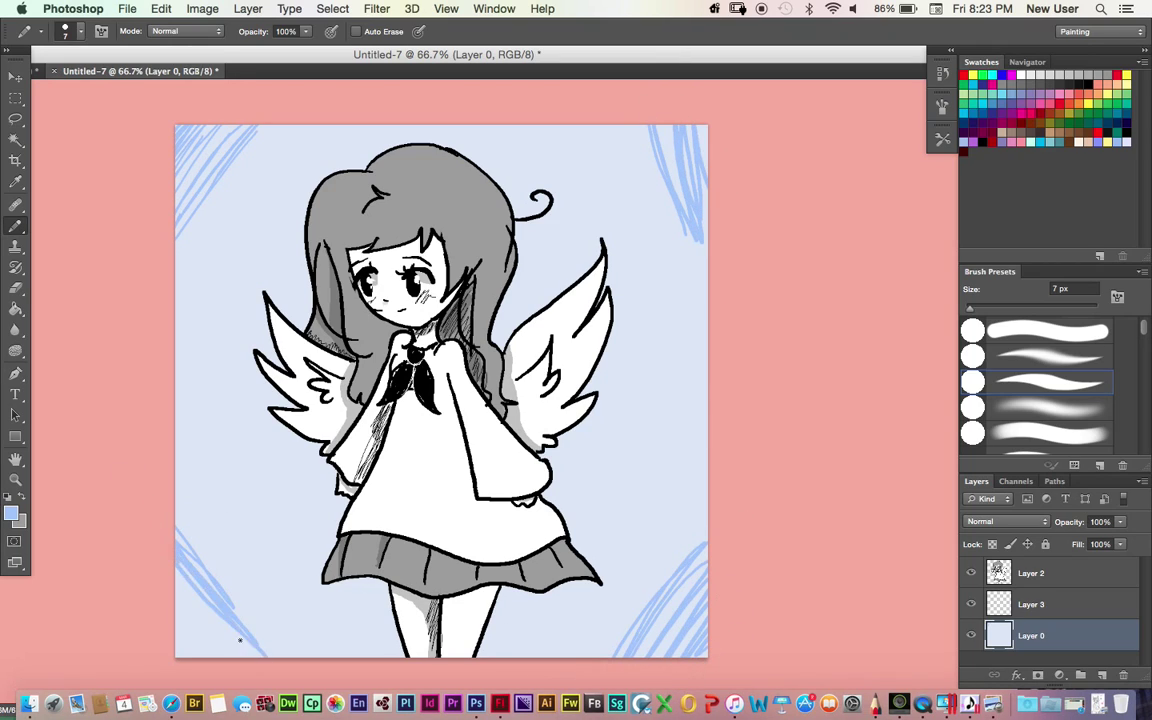
{"action": "mouse_move", "coordinate": [185, 580]}
{"action": "left_mouse_down"}
{"action": "mouse_move", "coordinate": [262, 655]}
{"action": "mouse_move", "coordinate": [220, 656]}
{"action": "left_mouse_up"}
{"action": "mouse_move", "coordinate": [178, 615]}
{"action": "left_mouse_down"}
{"action": "mouse_move", "coordinate": [206, 657]}
{"action": "mouse_move", "coordinate": [190, 657]}
{"action": "left_mouse_up"}
{"action": "left_click_drag", "start_coordinate": [688, 128], "coordinate": [706, 294]}
{"action": "left_click_drag", "start_coordinate": [695, 135], "coordinate": [702, 196]}
{"action": "left_click_drag", "start_coordinate": [660, 126], "coordinate": [686, 190]}
{"action": "left_click_drag", "start_coordinate": [672, 126], "coordinate": [711, 311]}
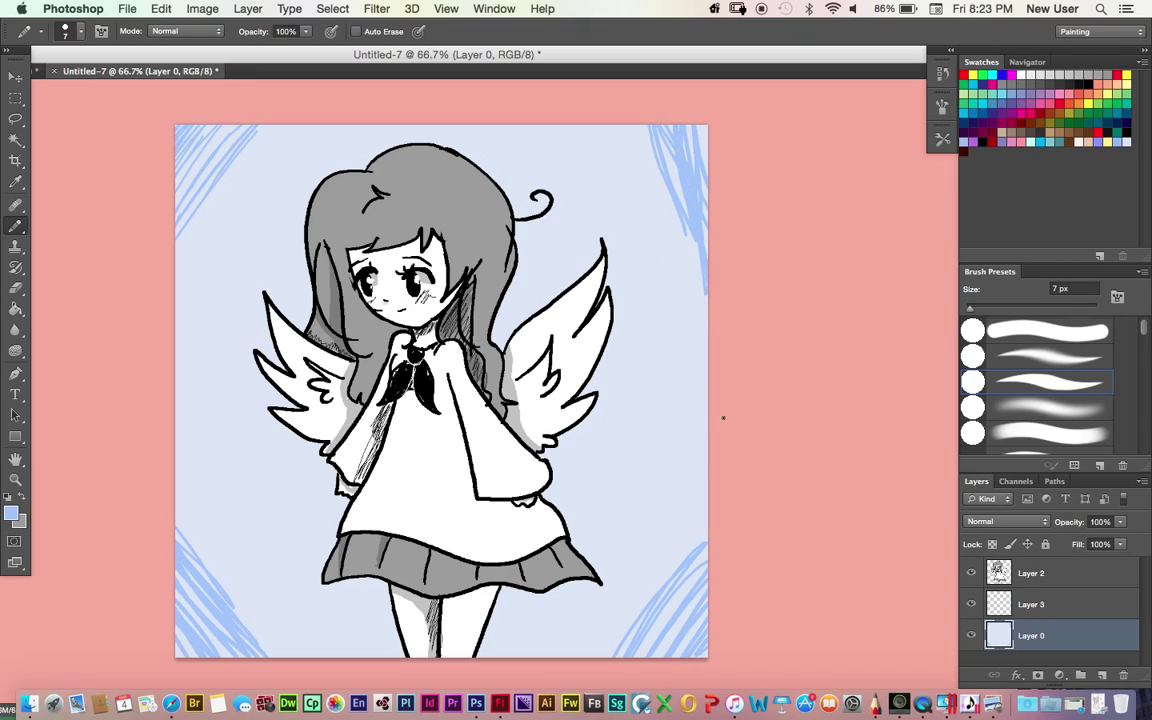
Sketch light blue heads with jagged fringes at the canvas's right and left edges and a small figure in its upper-right corner
{"action": "mouse_move", "coordinate": [628, 438]}
{"action": "left_mouse_down"}
{"action": "mouse_move", "coordinate": [673, 432]}
{"action": "mouse_move", "coordinate": [658, 440]}
{"action": "mouse_move", "coordinate": [705, 505]}
{"action": "left_mouse_up"}
{"action": "left_click_drag", "start_coordinate": [690, 433], "coordinate": [705, 429]}
{"action": "mouse_move", "coordinate": [175, 405]}
{"action": "left_mouse_down"}
{"action": "mouse_move", "coordinate": [216, 455]}
{"action": "mouse_move", "coordinate": [176, 457]}
{"action": "left_mouse_up"}
{"action": "mouse_move", "coordinate": [203, 456]}
{"action": "left_mouse_down"}
{"action": "mouse_move", "coordinate": [204, 473]}
{"action": "mouse_move", "coordinate": [176, 499]}
{"action": "left_mouse_up"}
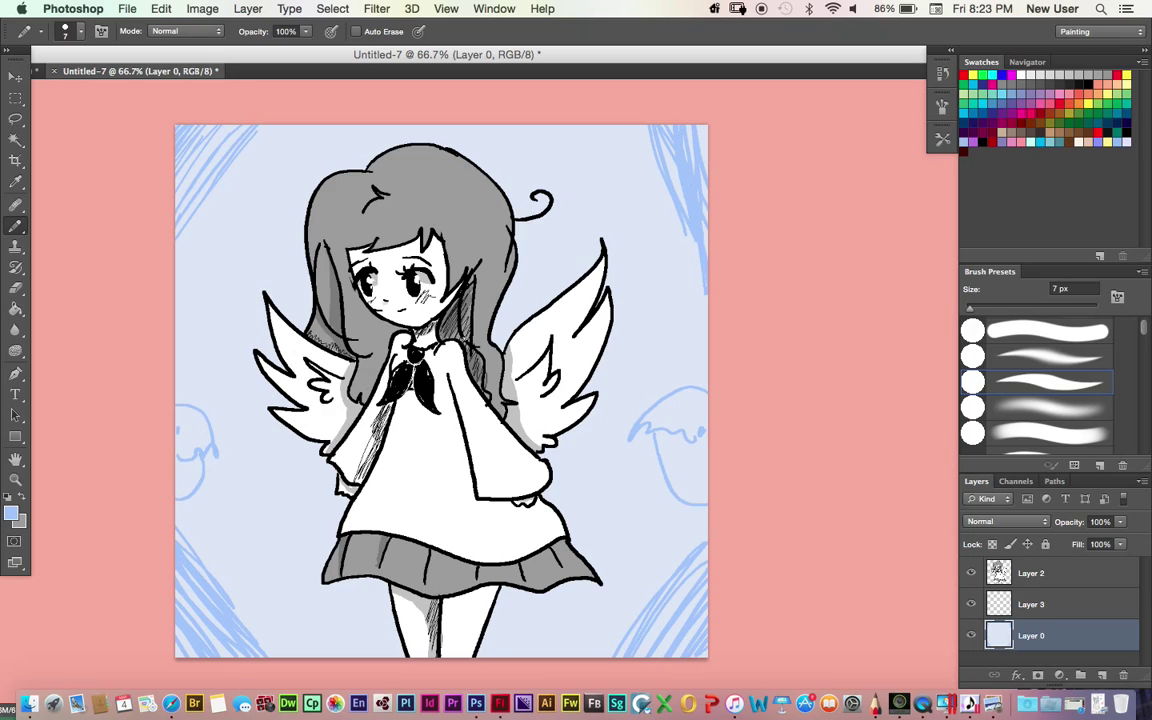
{"action": "mouse_move", "coordinate": [603, 203]}
{"action": "left_mouse_down"}
{"action": "mouse_move", "coordinate": [648, 180]}
{"action": "mouse_move", "coordinate": [685, 224]}
{"action": "left_mouse_up"}
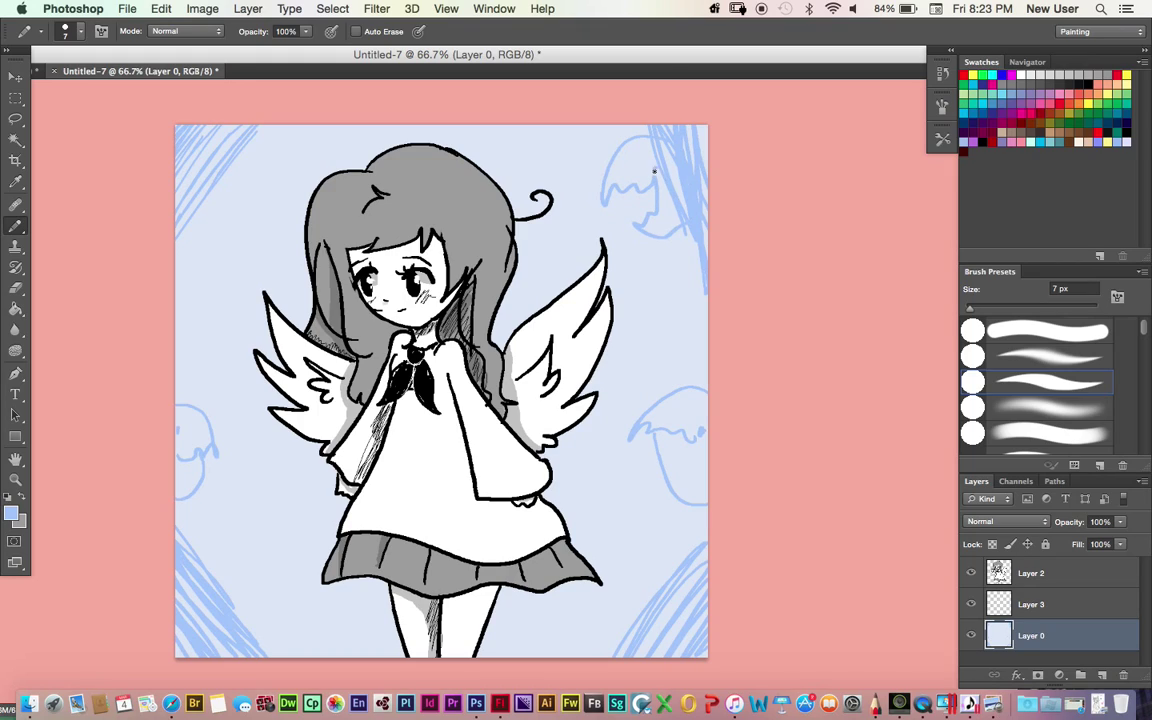
{"action": "left_click_drag", "start_coordinate": [650, 171], "coordinate": [651, 186]}
{"action": "mouse_move", "coordinate": [663, 238]}
{"action": "left_mouse_down"}
{"action": "mouse_move", "coordinate": [661, 249]}
{"action": "mouse_move", "coordinate": [653, 232]}
{"action": "mouse_move", "coordinate": [647, 250]}
{"action": "left_mouse_up"}
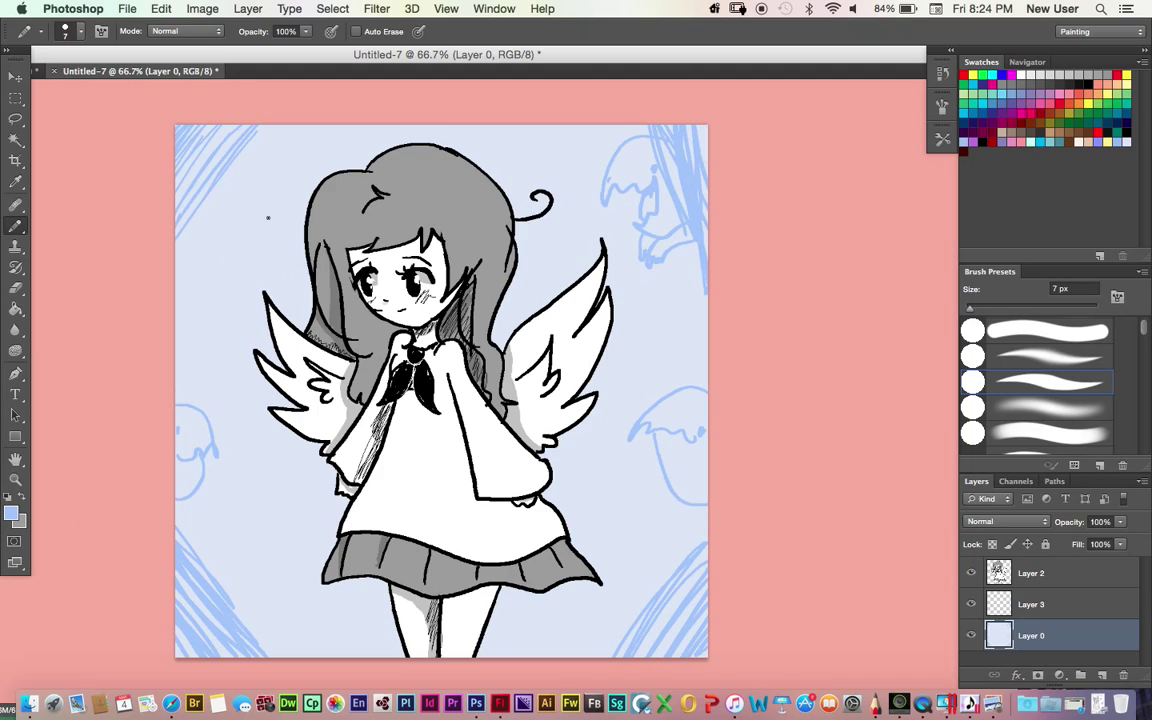
Draw six light blue outline hearts on the background around the girl, three on each side
{"action": "mouse_move", "coordinate": [240, 219]}
{"action": "left_mouse_down"}
{"action": "mouse_move", "coordinate": [253, 253]}
{"action": "mouse_move", "coordinate": [241, 219]}
{"action": "left_mouse_up"}
{"action": "mouse_move", "coordinate": [289, 604]}
{"action": "left_mouse_down"}
{"action": "mouse_move", "coordinate": [292, 632]}
{"action": "mouse_move", "coordinate": [304, 633]}
{"action": "left_mouse_up"}
{"action": "left_click_drag", "start_coordinate": [291, 604], "coordinate": [304, 632]}
{"action": "left_click_drag", "start_coordinate": [583, 606], "coordinate": [586, 634]}
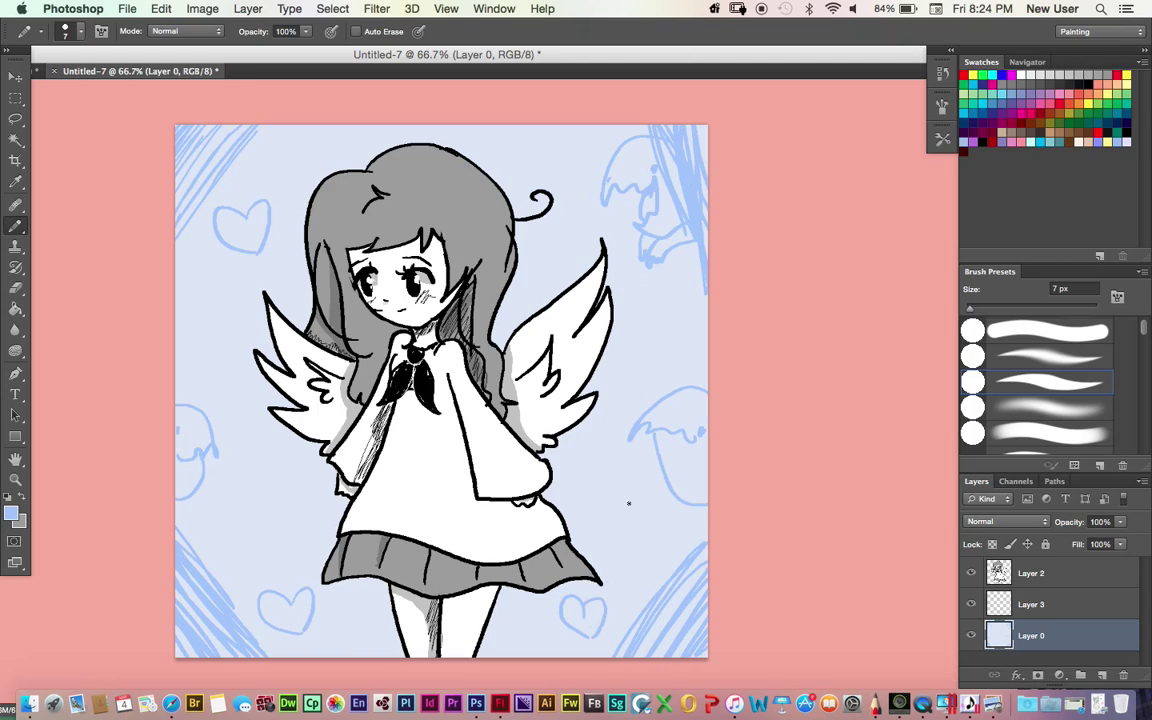
{"action": "mouse_move", "coordinate": [606, 491]}
{"action": "left_mouse_down"}
{"action": "mouse_move", "coordinate": [594, 504]}
{"action": "mouse_move", "coordinate": [606, 518]}
{"action": "left_mouse_up"}
{"action": "left_click_drag", "start_coordinate": [607, 491], "coordinate": [619, 514]}
{"action": "mouse_move", "coordinate": [261, 484]}
{"action": "left_mouse_down"}
{"action": "mouse_move", "coordinate": [241, 497]}
{"action": "mouse_move", "coordinate": [275, 511]}
{"action": "left_mouse_up"}
{"action": "left_click_drag", "start_coordinate": [262, 484], "coordinate": [275, 509]}
{"action": "left_click_drag", "start_coordinate": [661, 325], "coordinate": [642, 351]}
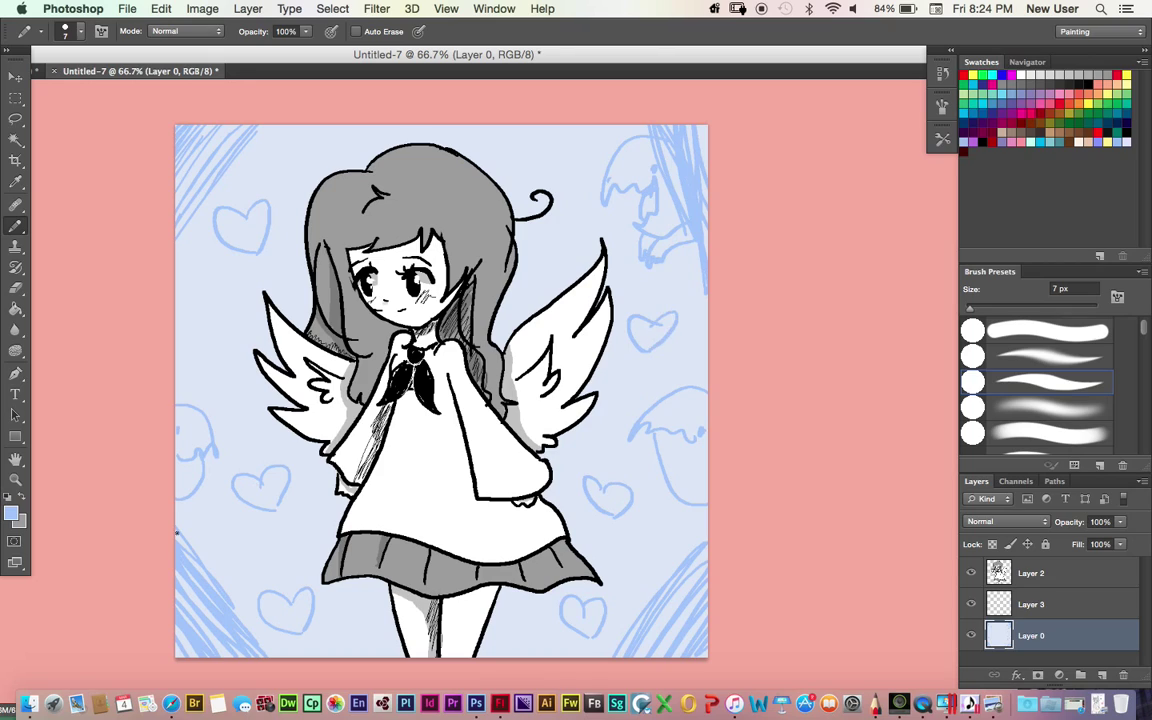
Try paler blues and set the foreground colour to white
{"action": "left_click", "coordinate": [11, 512]}
{"action": "mouse_move", "coordinate": [149, 410]}
{"action": "left_mouse_down"}
{"action": "mouse_move", "coordinate": [118, 393]}
{"action": "mouse_move", "coordinate": [39, 393]}
{"action": "left_mouse_up"}
{"action": "left_click", "coordinate": [388, 382]}
{"action": "left_click", "coordinate": [12, 513]}
{"action": "left_click_drag", "start_coordinate": [38, 395], "coordinate": [1, 373]}
{"action": "left_click", "coordinate": [240, 328]}
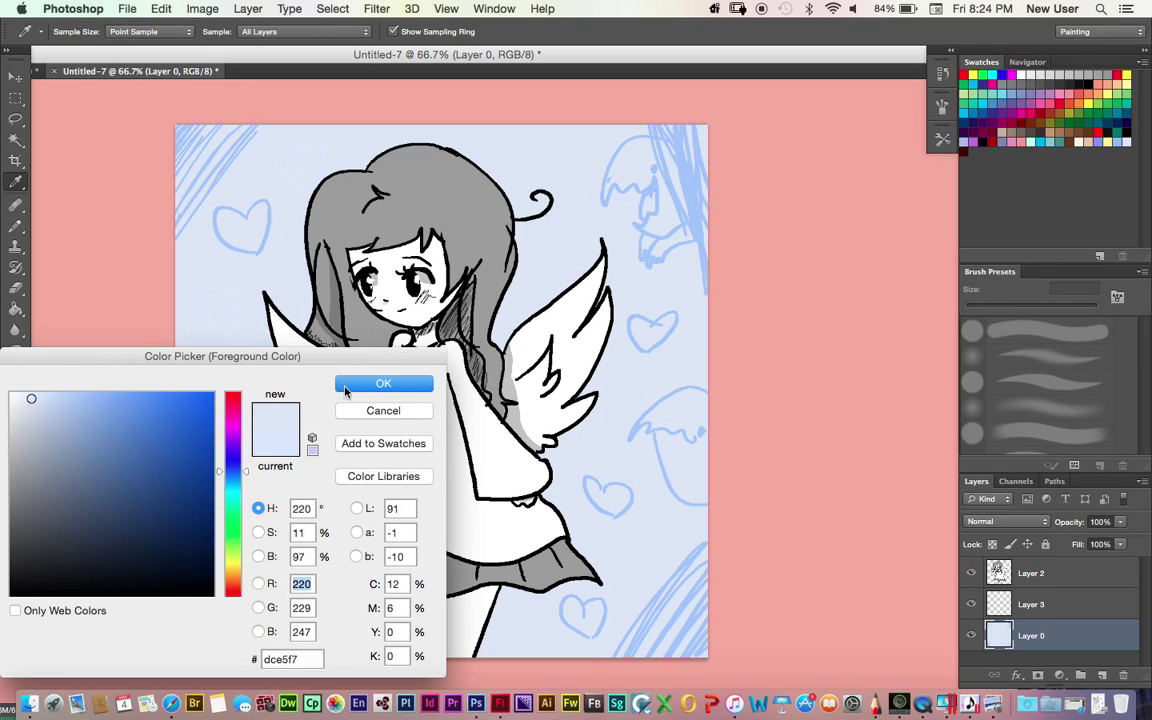
{"action": "left_click", "coordinate": [12, 395]}
{"action": "left_click", "coordinate": [398, 387]}
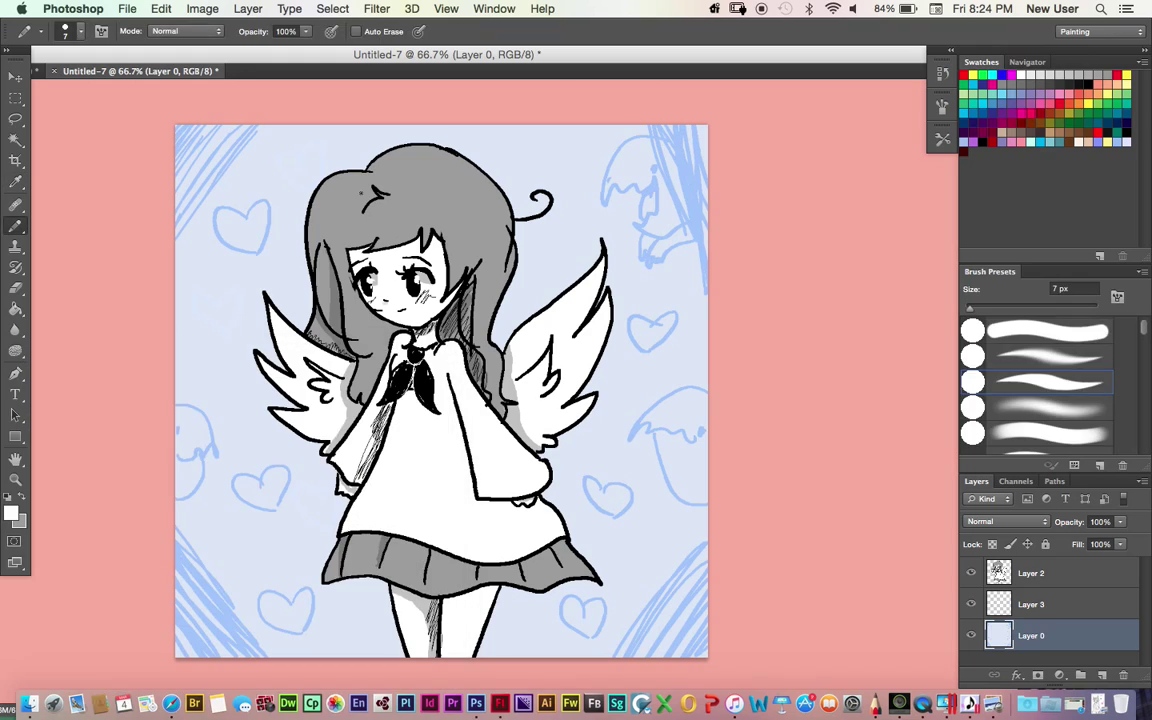
Draw five white outline hearts in the gaps between the blue ones, three left of the girl and two right
{"action": "mouse_move", "coordinate": [307, 145]}
{"action": "left_mouse_down"}
{"action": "mouse_move", "coordinate": [277, 146]}
{"action": "mouse_move", "coordinate": [318, 175]}
{"action": "left_mouse_up"}
{"action": "mouse_move", "coordinate": [306, 149]}
{"action": "left_mouse_down"}
{"action": "mouse_move", "coordinate": [333, 156]}
{"action": "mouse_move", "coordinate": [317, 175]}
{"action": "left_mouse_up"}
{"action": "mouse_move", "coordinate": [220, 309]}
{"action": "left_mouse_down"}
{"action": "mouse_move", "coordinate": [176, 313]}
{"action": "mouse_move", "coordinate": [208, 290]}
{"action": "left_mouse_up"}
{"action": "mouse_move", "coordinate": [630, 386]}
{"action": "left_mouse_down"}
{"action": "mouse_move", "coordinate": [604, 380]}
{"action": "mouse_move", "coordinate": [629, 412]}
{"action": "left_mouse_up"}
{"action": "mouse_move", "coordinate": [631, 384]}
{"action": "left_mouse_down"}
{"action": "mouse_move", "coordinate": [641, 400]}
{"action": "mouse_move", "coordinate": [629, 411]}
{"action": "left_mouse_up"}
{"action": "mouse_move", "coordinate": [287, 540]}
{"action": "left_mouse_down"}
{"action": "mouse_move", "coordinate": [257, 542]}
{"action": "mouse_move", "coordinate": [286, 560]}
{"action": "left_mouse_up"}
{"action": "mouse_move", "coordinate": [285, 535]}
{"action": "left_mouse_down"}
{"action": "mouse_move", "coordinate": [304, 537]}
{"action": "mouse_move", "coordinate": [287, 558]}
{"action": "left_mouse_up"}
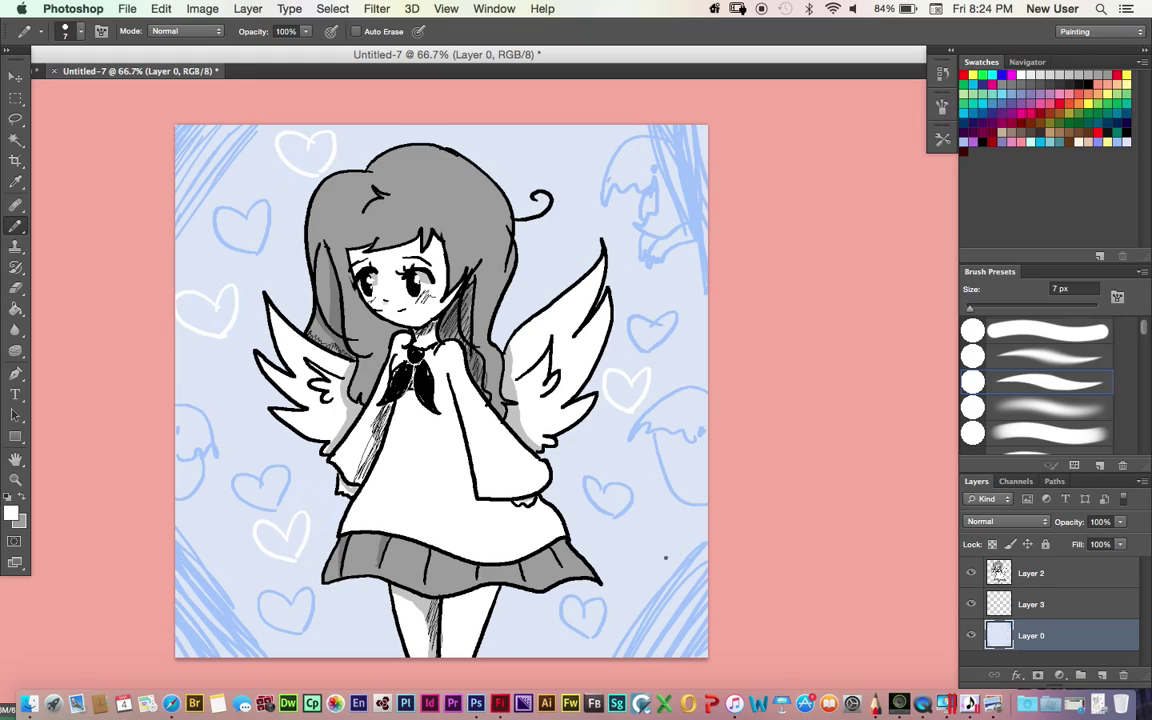
{"action": "left_click_drag", "start_coordinate": [658, 562], "coordinate": [660, 583]}
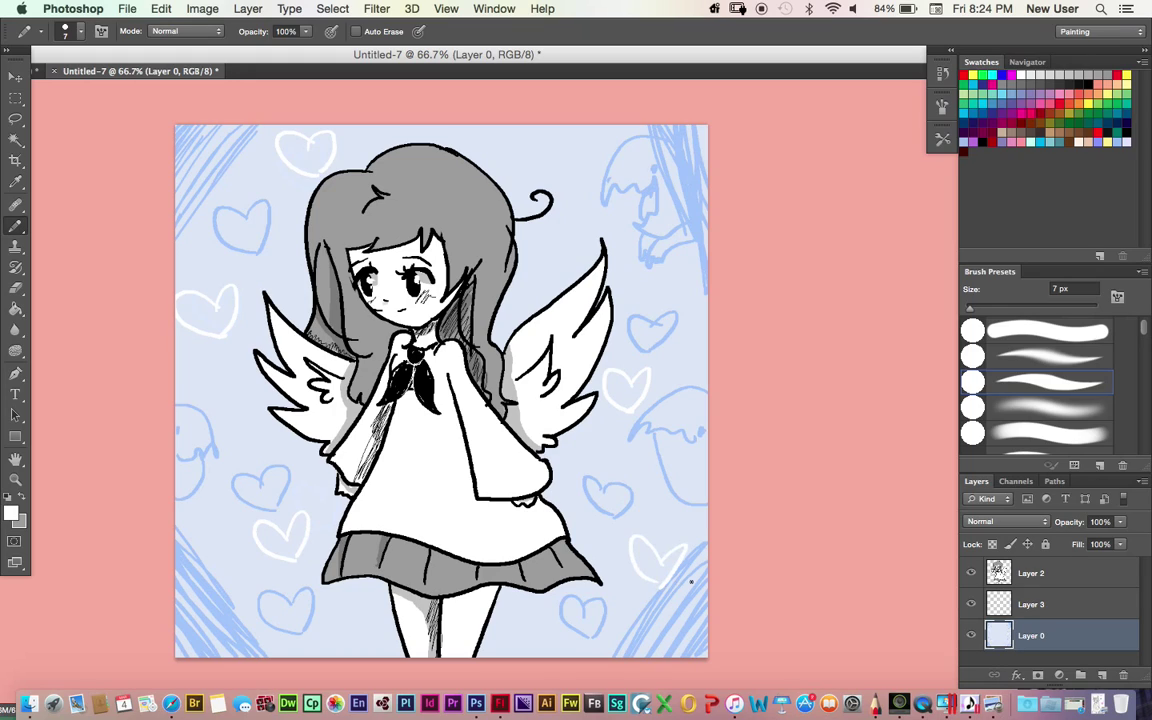
Merge all visible layers into Layer 2 and draw another white heart above the hair curl
{"action": "left_click", "coordinate": [1065, 576]}
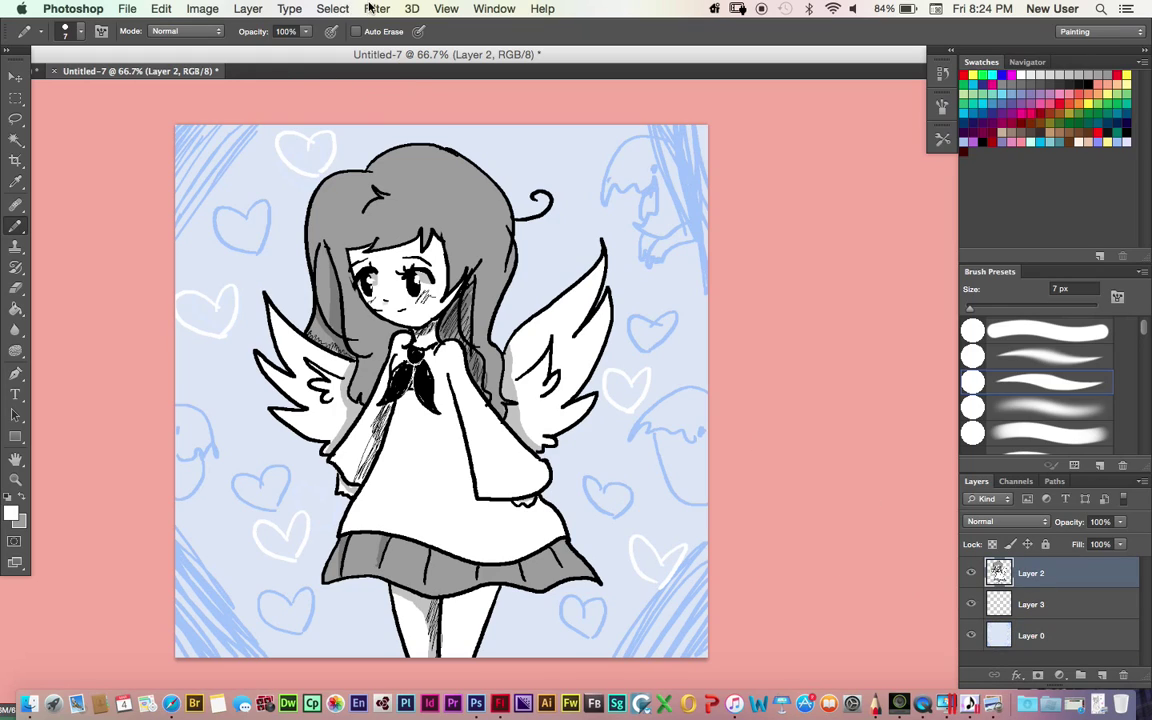
{"action": "left_click", "coordinate": [248, 9]}
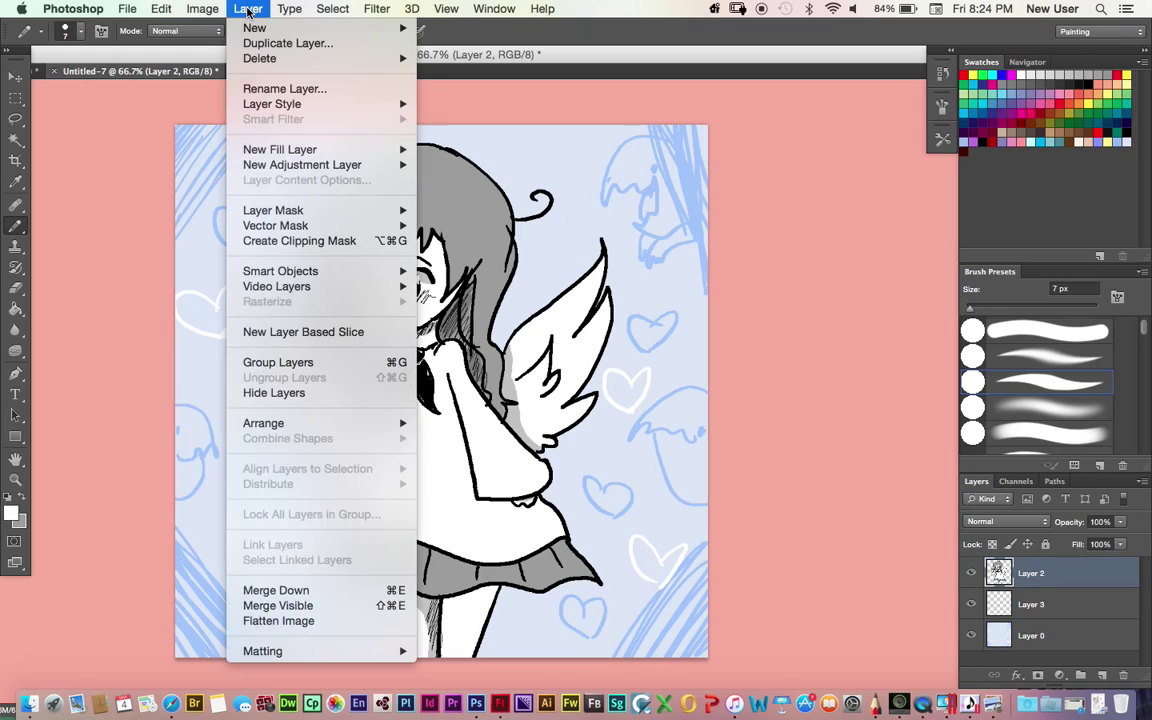
{"action": "left_click", "coordinate": [300, 606]}
{"action": "left_click_drag", "start_coordinate": [576, 156], "coordinate": [581, 184]}
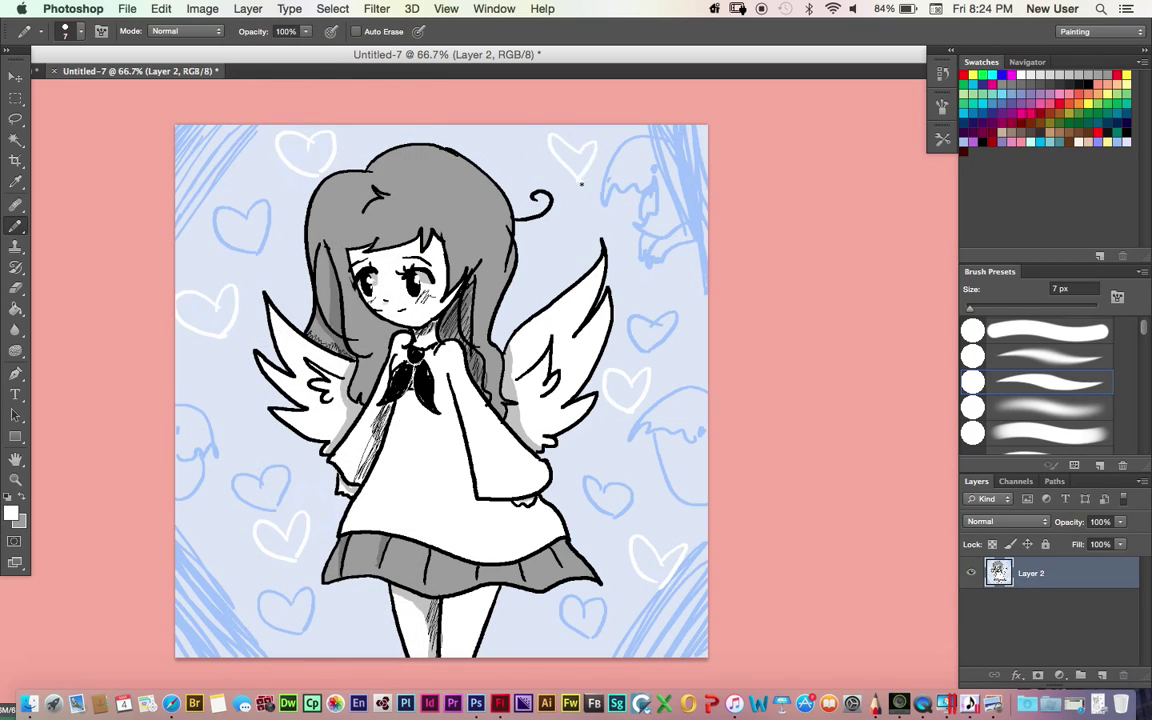
Reset the colours, make white the foreground, and paint small highlights on both sides of the hair and the skirt's right end
{"action": "left_click", "coordinate": [8, 497]}
{"action": "left_click", "coordinate": [21, 497]}
{"action": "left_click_drag", "start_coordinate": [971, 309], "coordinate": [974, 316]}
{"action": "mouse_move", "coordinate": [501, 249]}
{"action": "left_mouse_down"}
{"action": "mouse_move", "coordinate": [501, 263]}
{"action": "mouse_move", "coordinate": [491, 259]}
{"action": "left_mouse_up"}
{"action": "left_click_drag", "start_coordinate": [319, 266], "coordinate": [324, 276]}
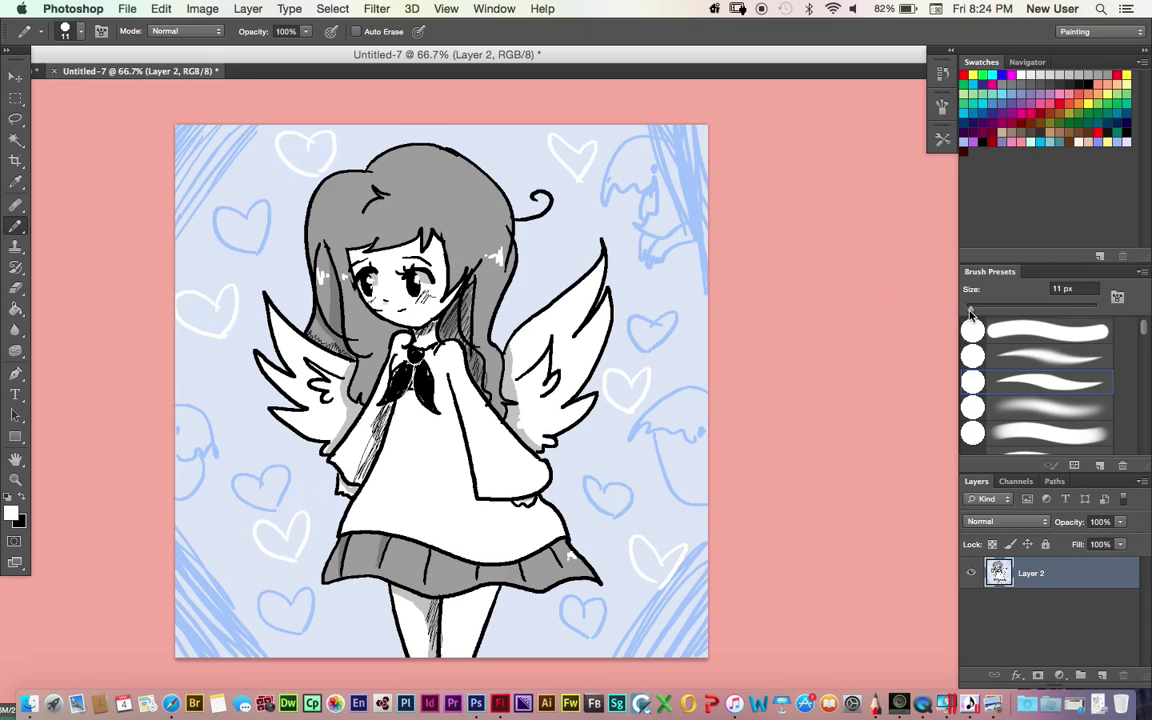
{"action": "left_click_drag", "start_coordinate": [972, 309], "coordinate": [965, 309]}
{"action": "left_click_drag", "start_coordinate": [505, 258], "coordinate": [497, 257]}
Switch the foreground to black, set the pencil to 6 px, and sign the artist's initials in the picture's upper-left corner
{"action": "left_click_drag", "start_coordinate": [965, 310], "coordinate": [965, 328]}
{"action": "key", "text": "x"}
{"action": "left_click_drag", "start_coordinate": [970, 312], "coordinate": [980, 312]}
{"action": "key", "text": "bracketleft"}
{"action": "key", "text": "bracketleft"}
{"action": "key", "text": "bracketleft"}
{"action": "key", "text": "bracketleft"}
{"action": "key", "text": "bracketleft"}
{"action": "key", "text": "bracketleft"}
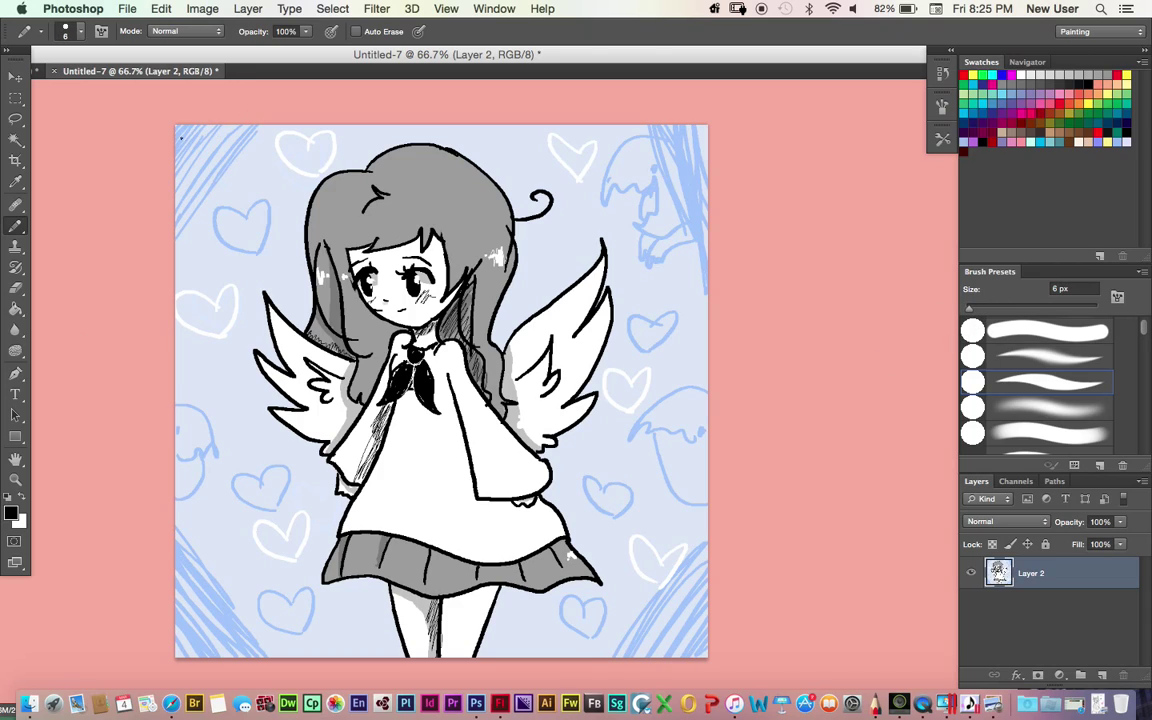
{"action": "mouse_move", "coordinate": [181, 140]}
{"action": "left_mouse_down"}
{"action": "mouse_move", "coordinate": [181, 162]}
{"action": "mouse_move", "coordinate": [215, 152]}
{"action": "left_mouse_up"}
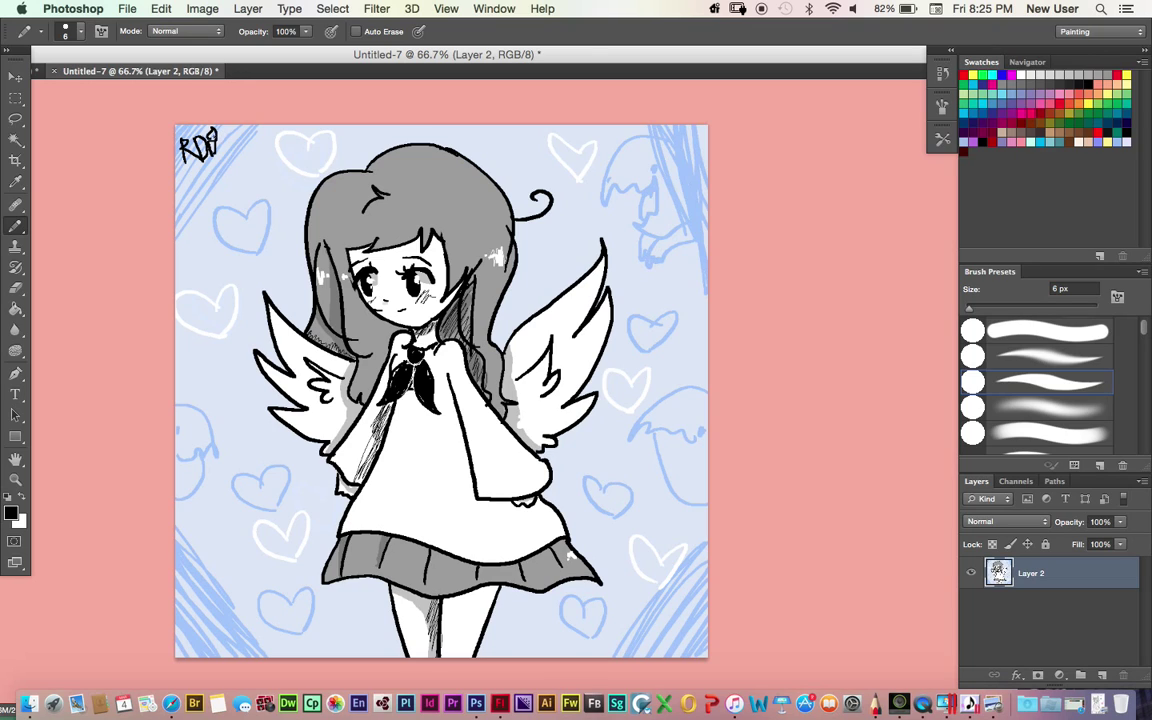